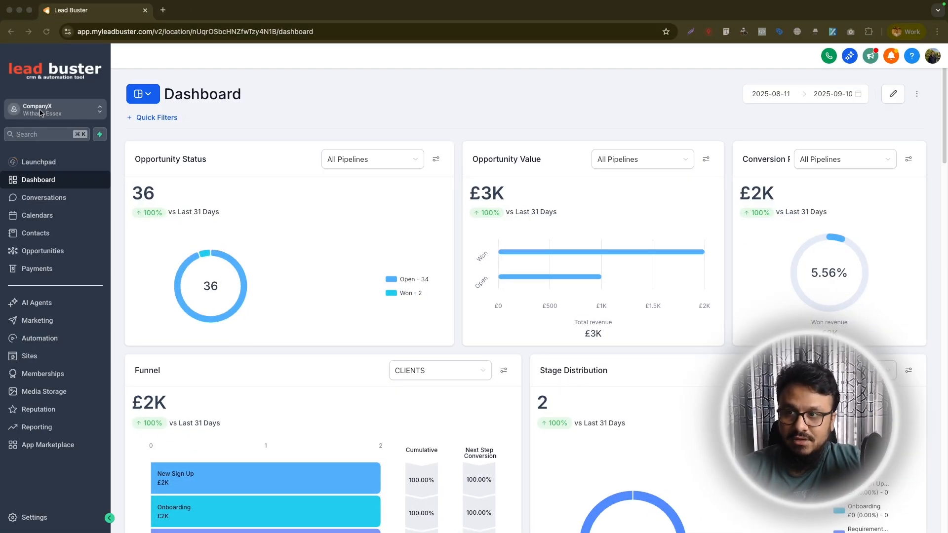
Open the Book An Evaluation calendar from the calendar settings for editing
left_click(45, 218)
left_click(351, 77)
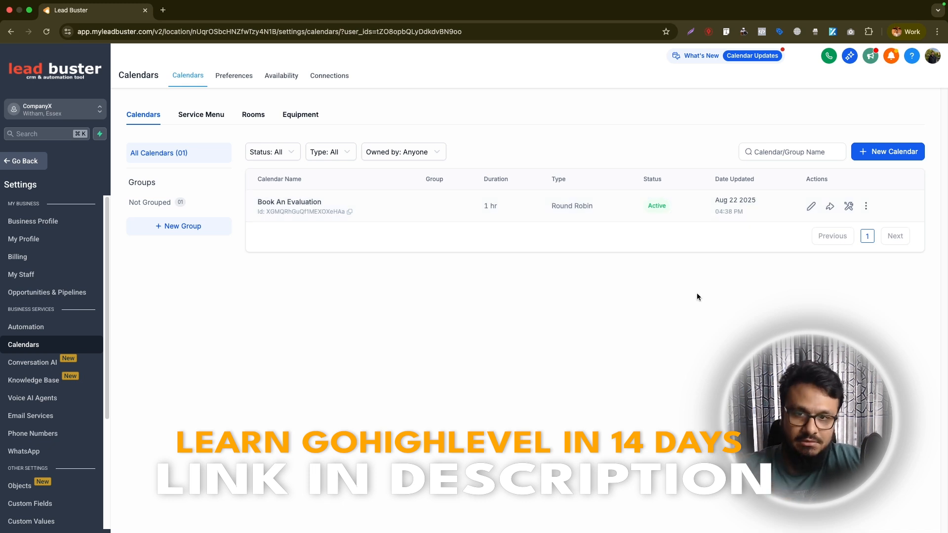
left_click(810, 205)
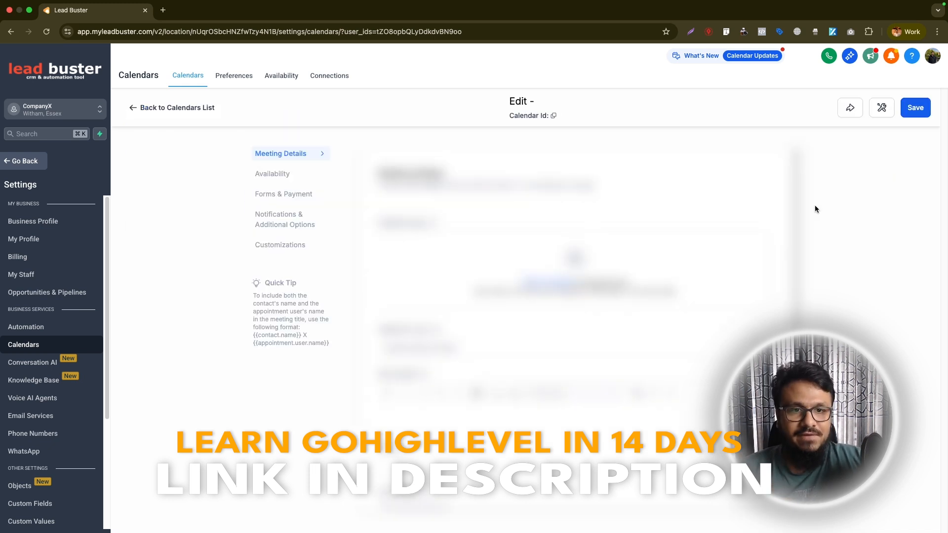
Review the calendar's team member assignment and its contact routing preference settings
scroll(444, 269, "down", 7)
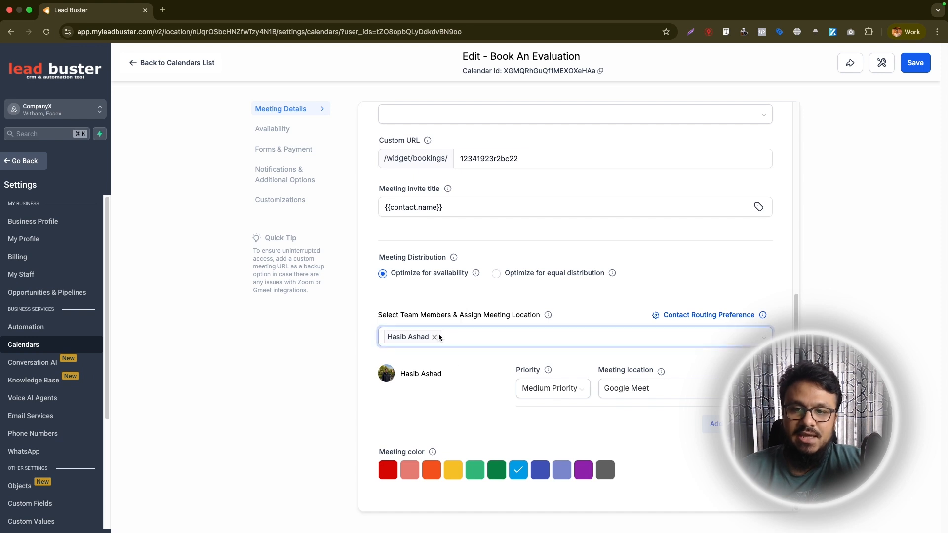
left_click(456, 341)
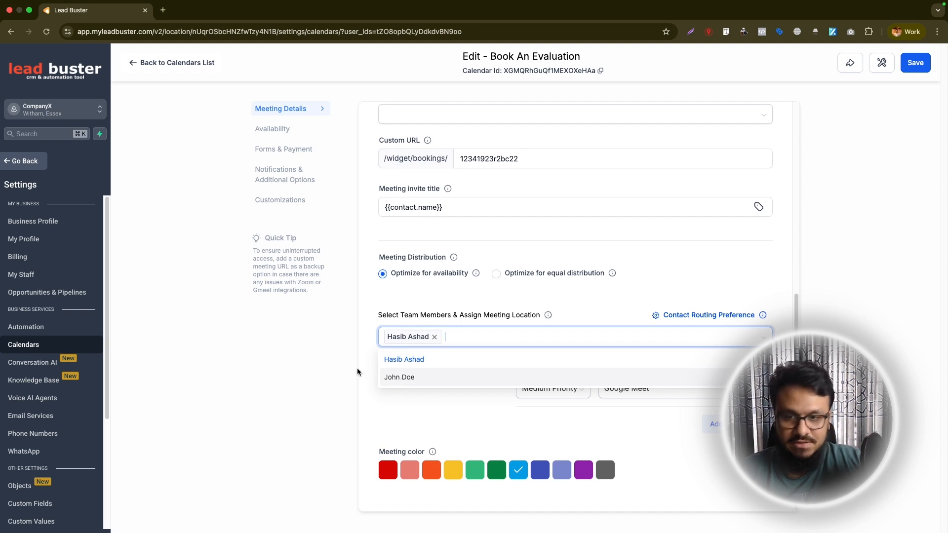
left_click(460, 341)
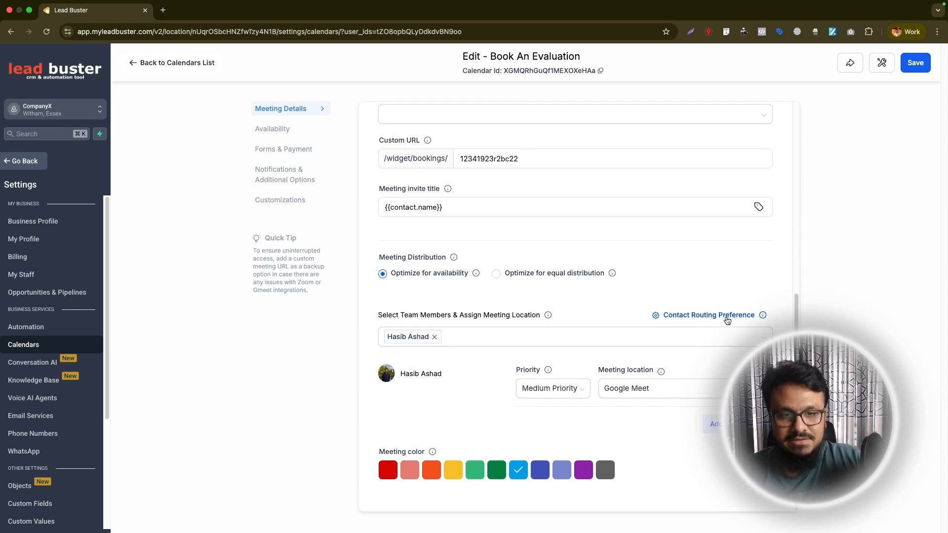
left_click(727, 318)
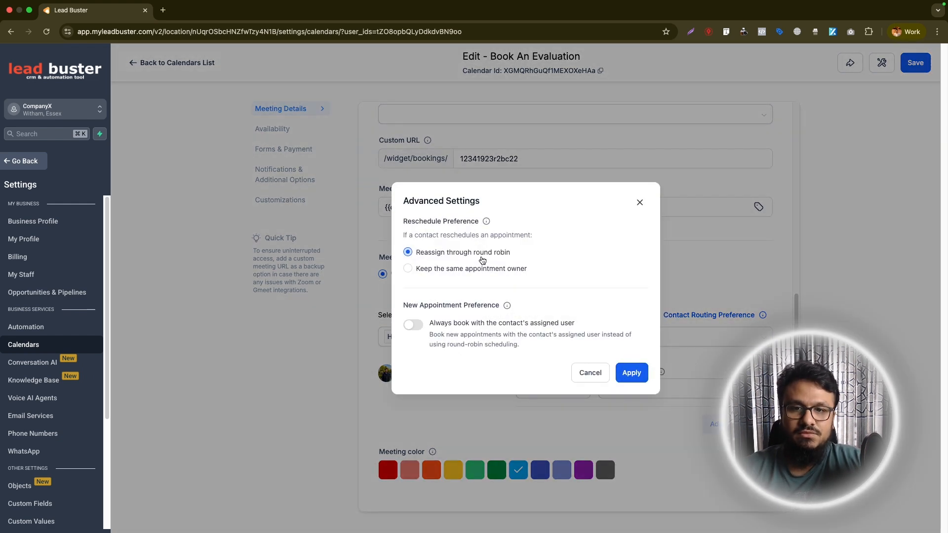
left_click(639, 202)
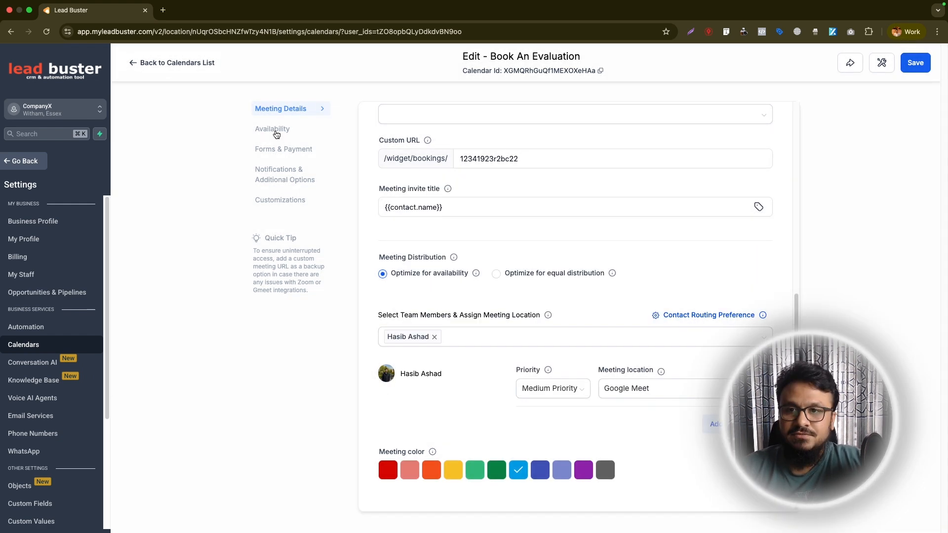
Review the weekly available hours, the Saturday option, slot interval and meeting duration in the Availability section
left_click(275, 131)
scroll(428, 247, "up", 7)
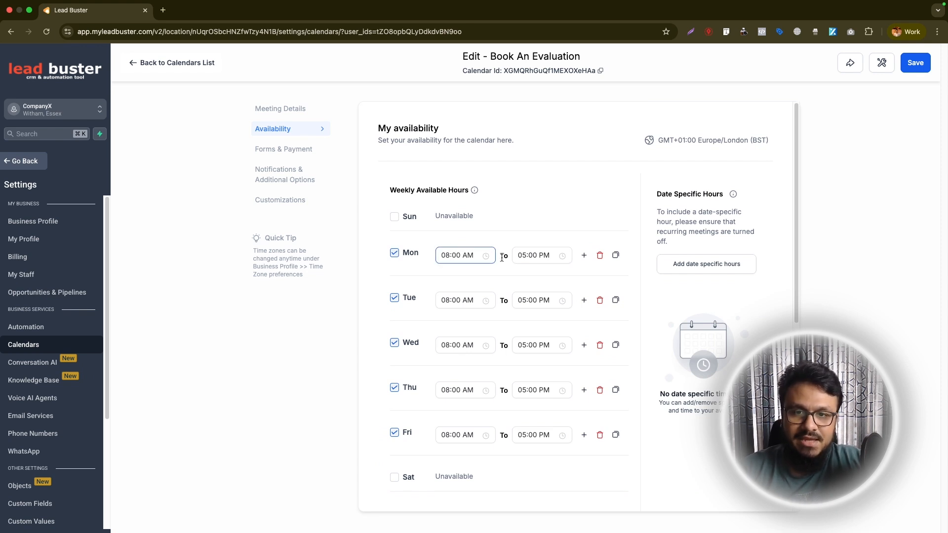
left_click(395, 477)
scroll(457, 421, "down", 2)
left_click(394, 382)
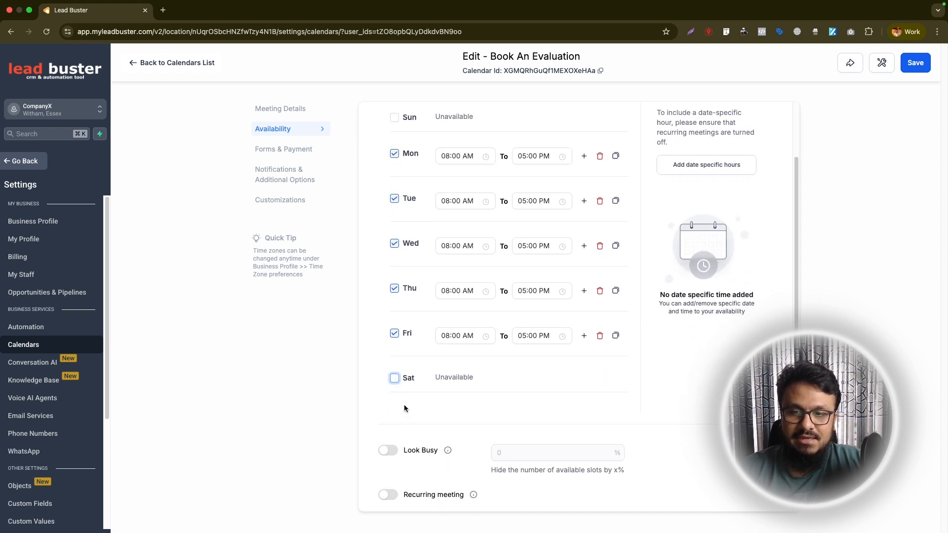
scroll(410, 390, "down", 2)
scroll(415, 385, "down", 2)
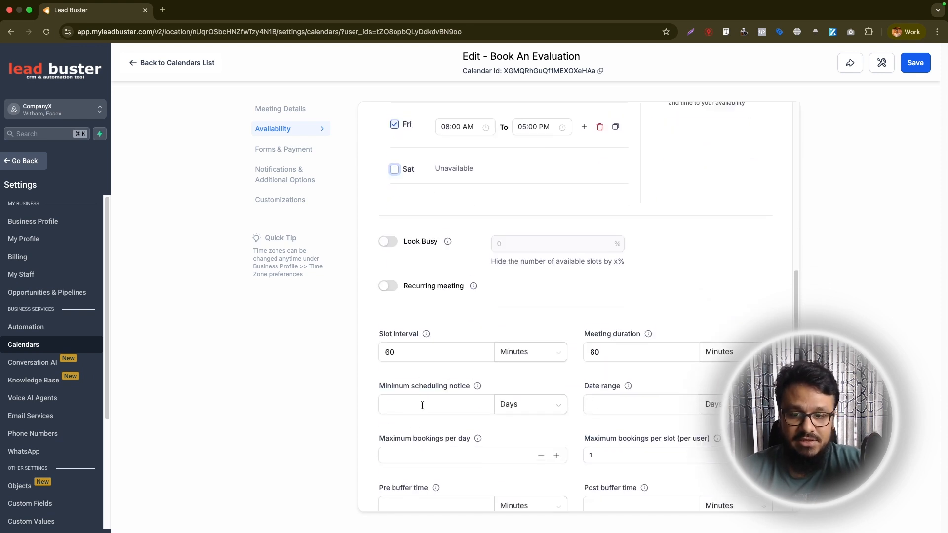
left_click(398, 347)
left_click_drag(397, 347, 379, 348)
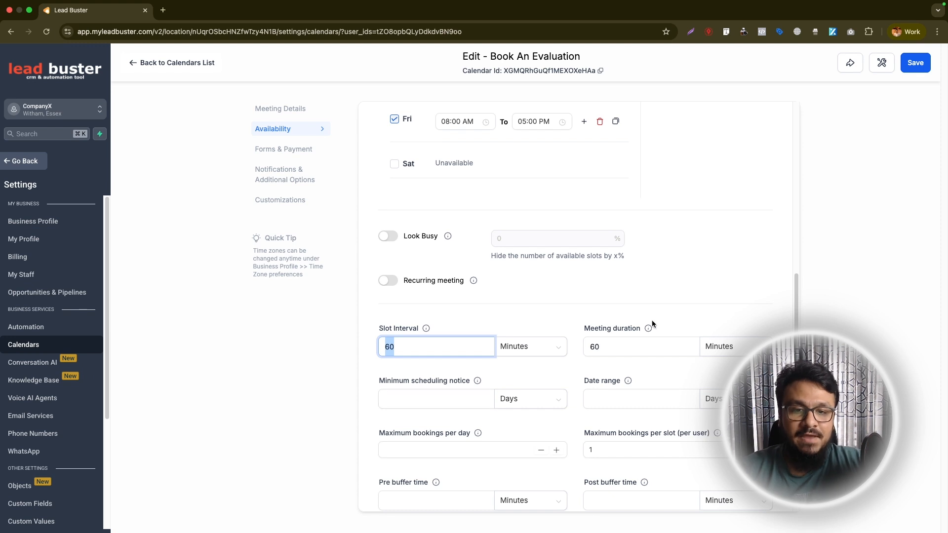
double_click(615, 350)
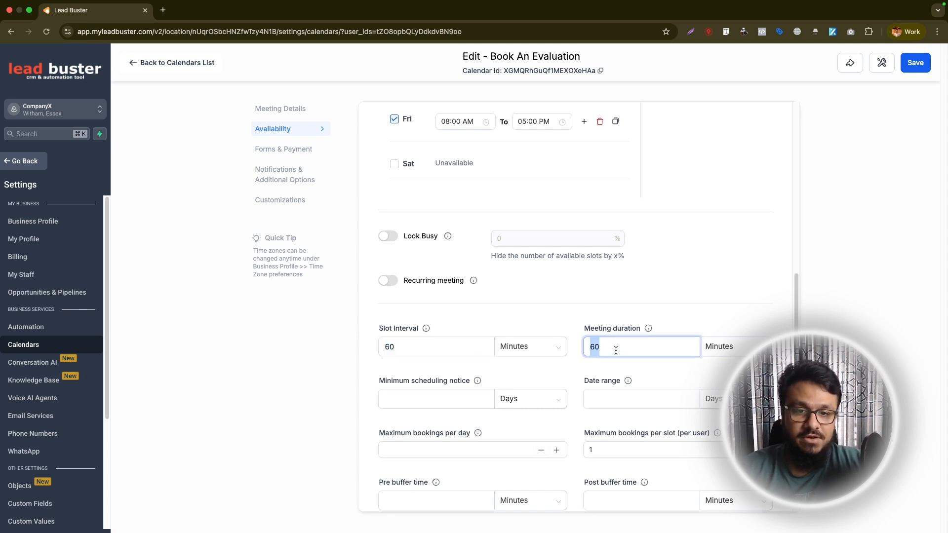
left_click(615, 351)
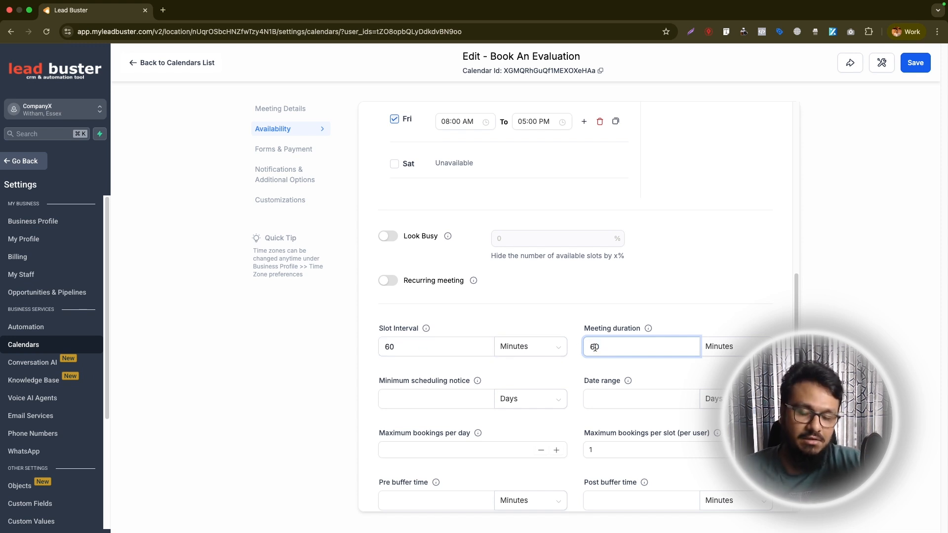
Set the minimum scheduling notice to 1 day
scroll(413, 380, "down", 1)
left_click(432, 371)
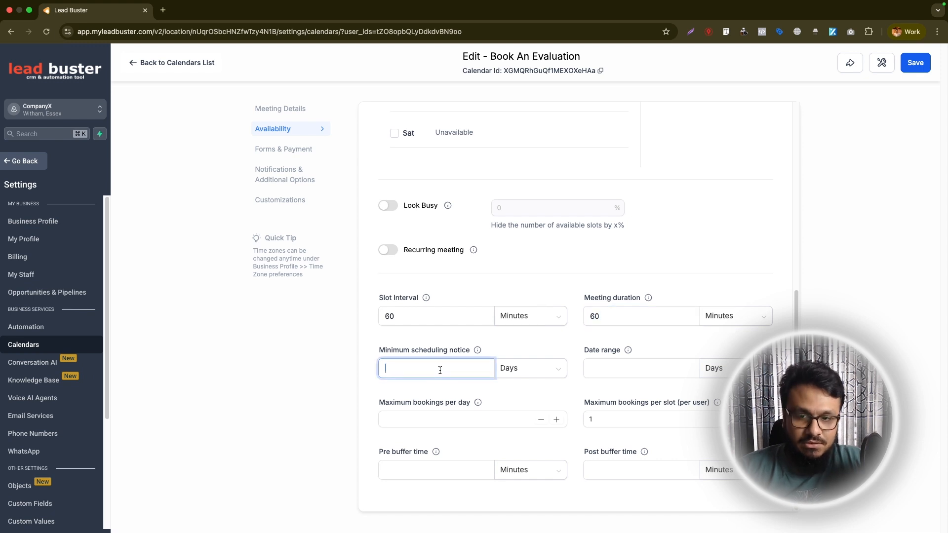
type("1")
left_click(525, 368)
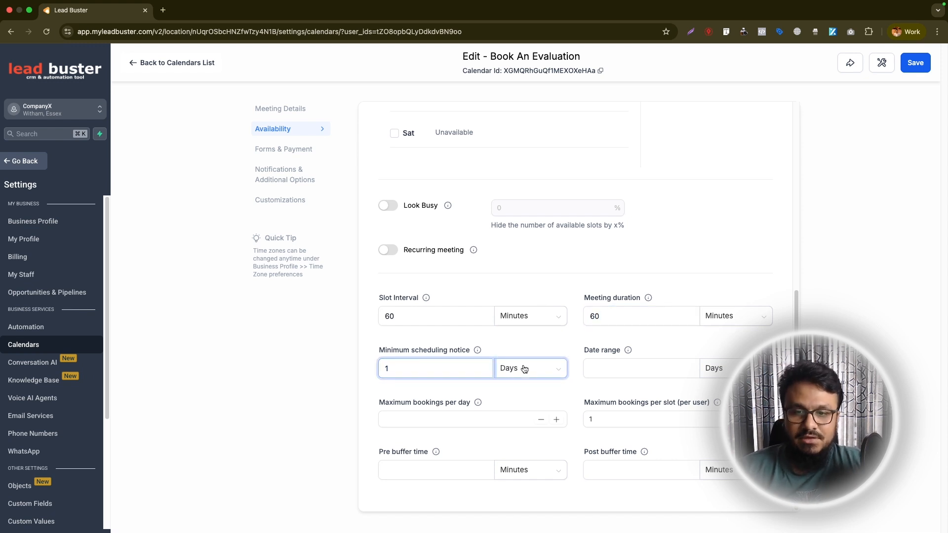
left_click(518, 393)
left_click(424, 336)
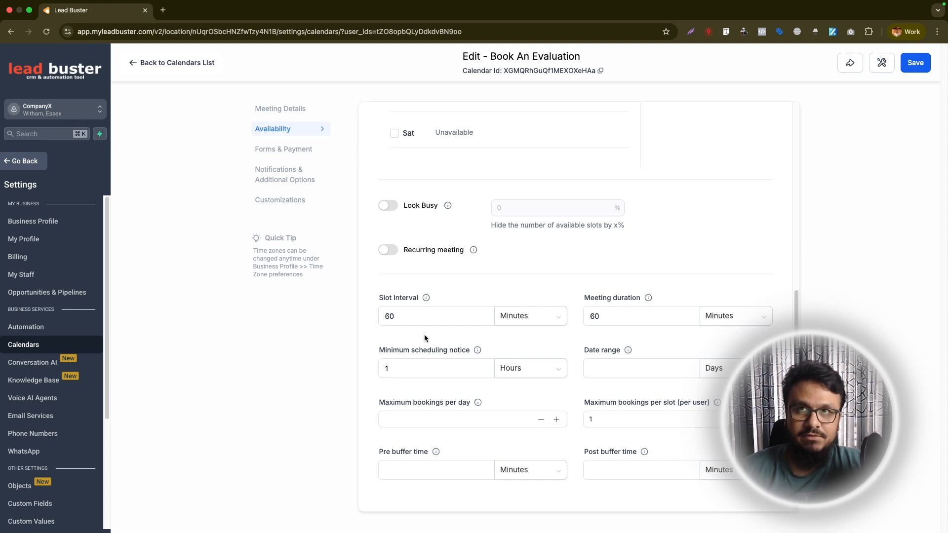
left_click(525, 369)
left_click(508, 408)
left_click(438, 341)
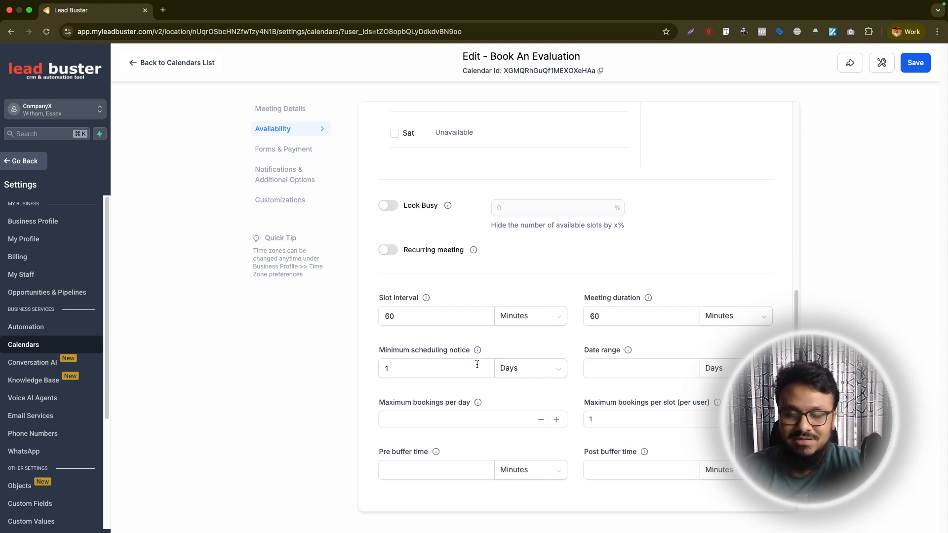
Set the date range to 14 days
left_click(600, 370)
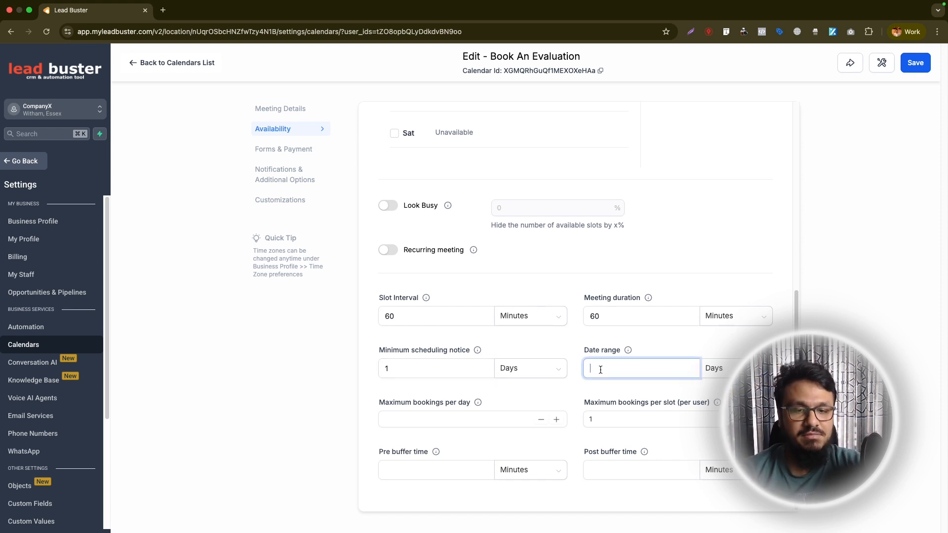
type("14")
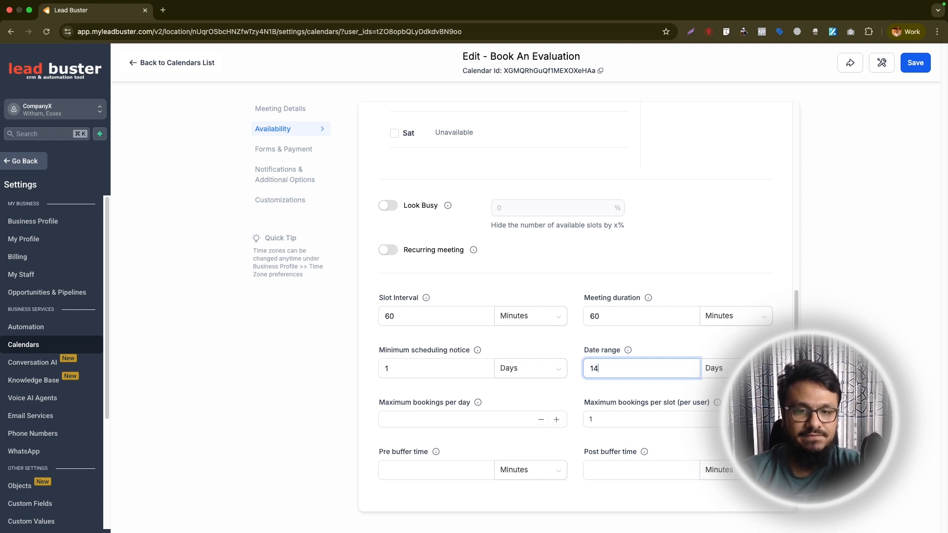
left_click(570, 350)
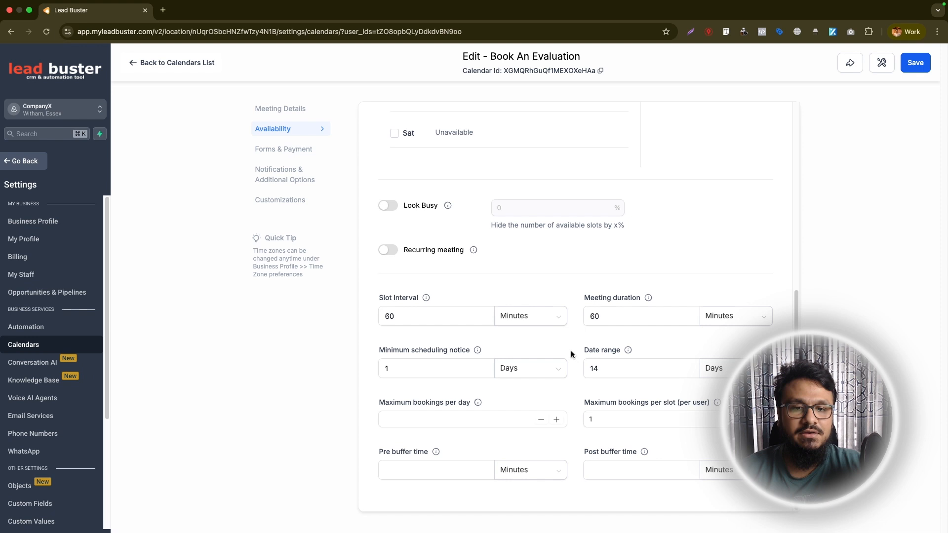
Inspect the maximum bookings per day and maximum bookings per slot fields
left_click(464, 418)
left_click(611, 418)
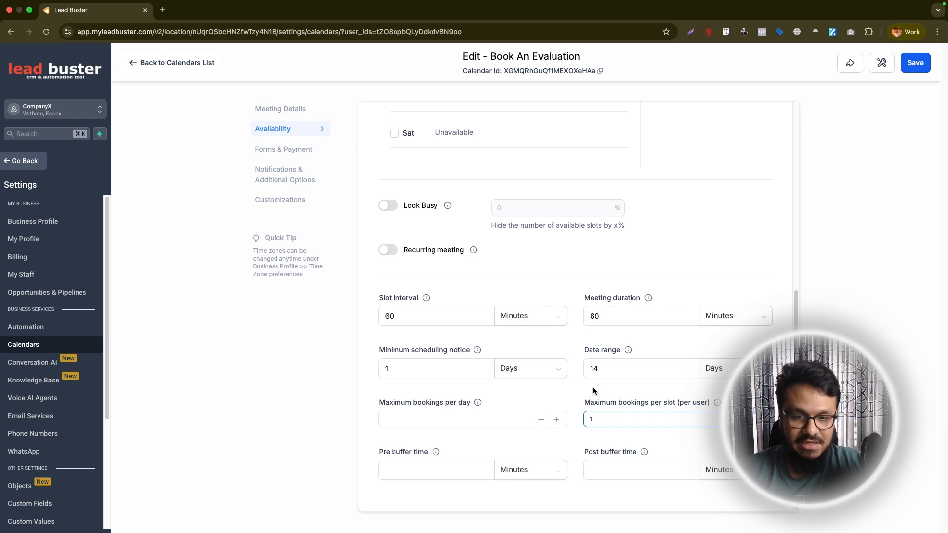
left_click_drag(598, 417, 585, 416)
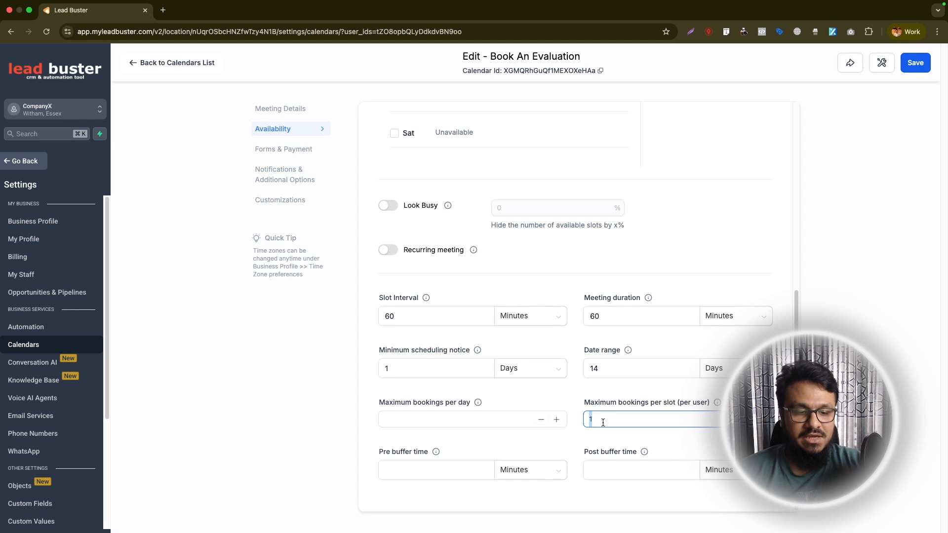
left_click(573, 411)
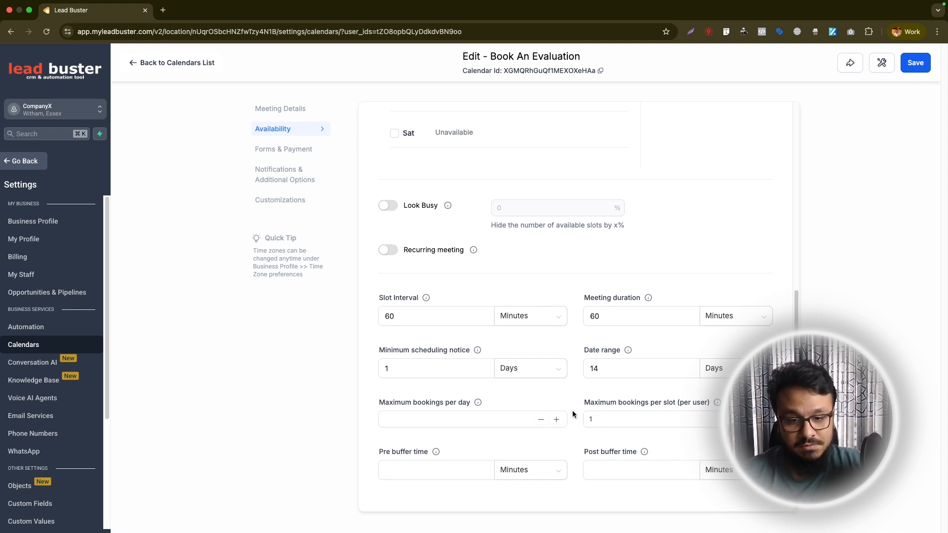
Set the post buffer time to 60 minutes, then clear the field again
left_click(425, 464)
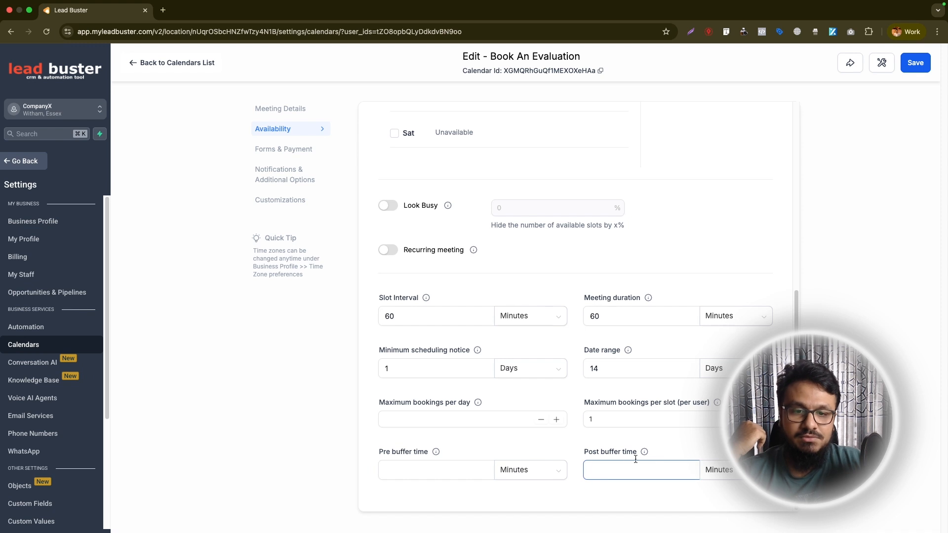
left_click(589, 462)
type("30")
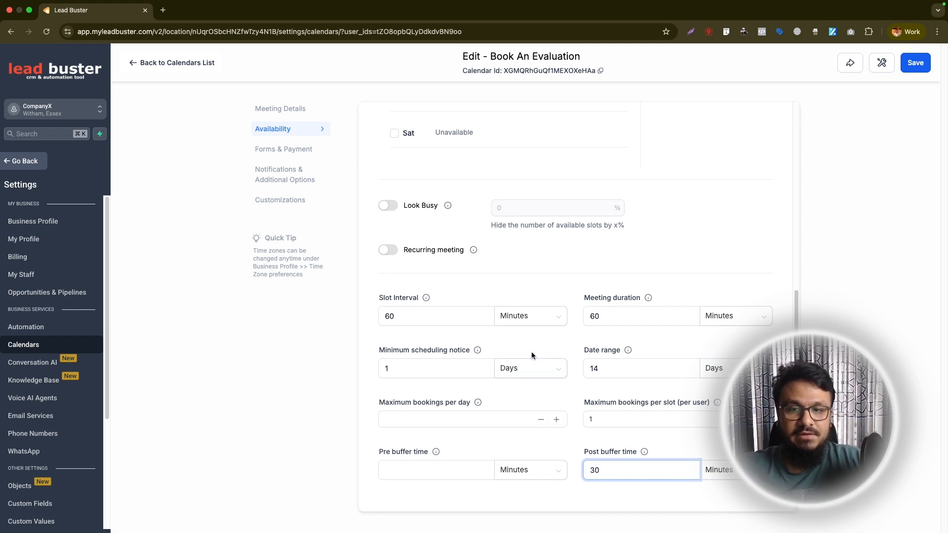
key("super+a")
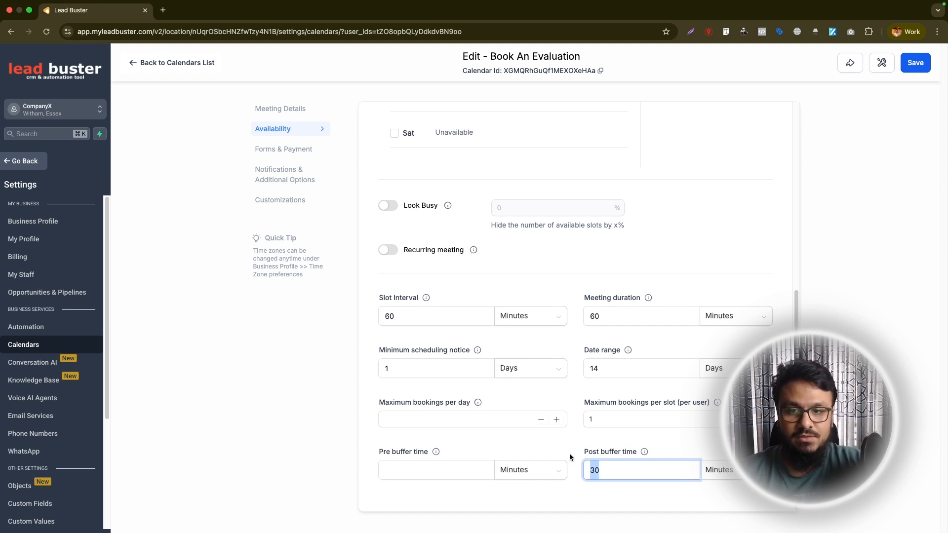
type("60")
left_click(573, 443)
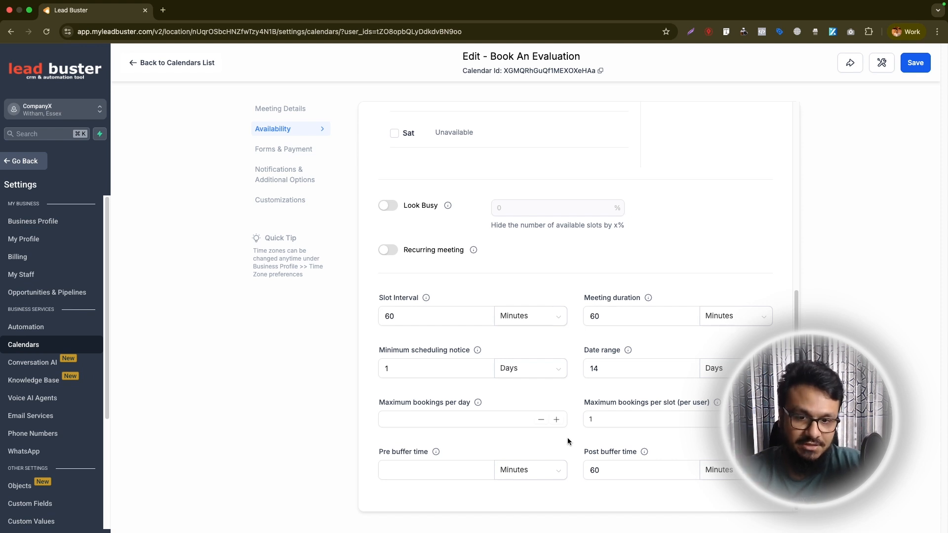
left_click_drag(617, 470, 528, 473)
key("BackSpace")
left_click(390, 468)
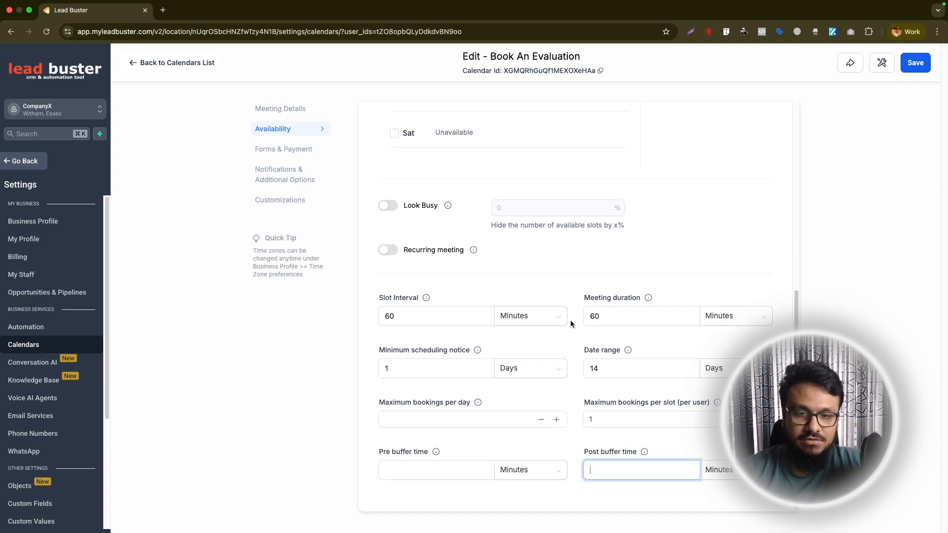
scroll(531, 381, "down", 10)
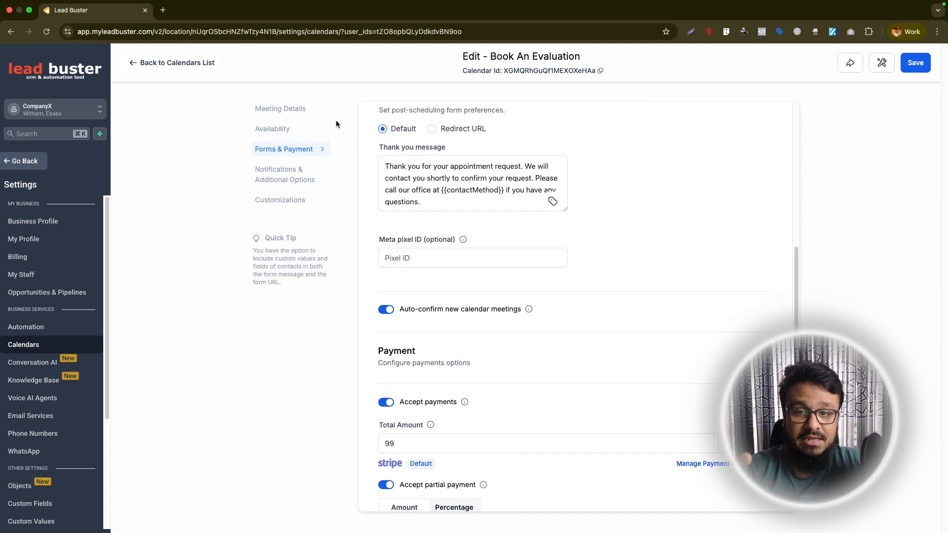
left_click(283, 132)
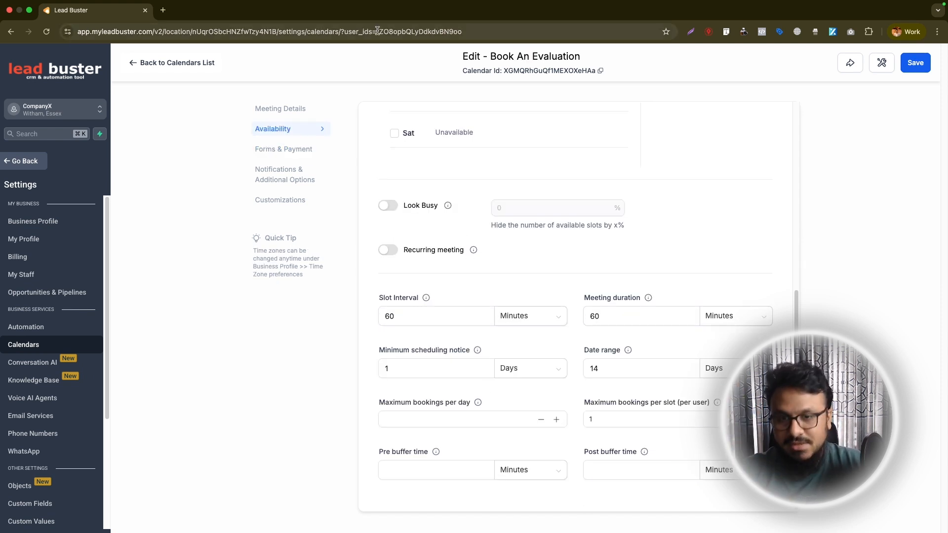
Enable Look Busy with 30 percent of available slots hidden, then switch it off again
left_click(387, 206)
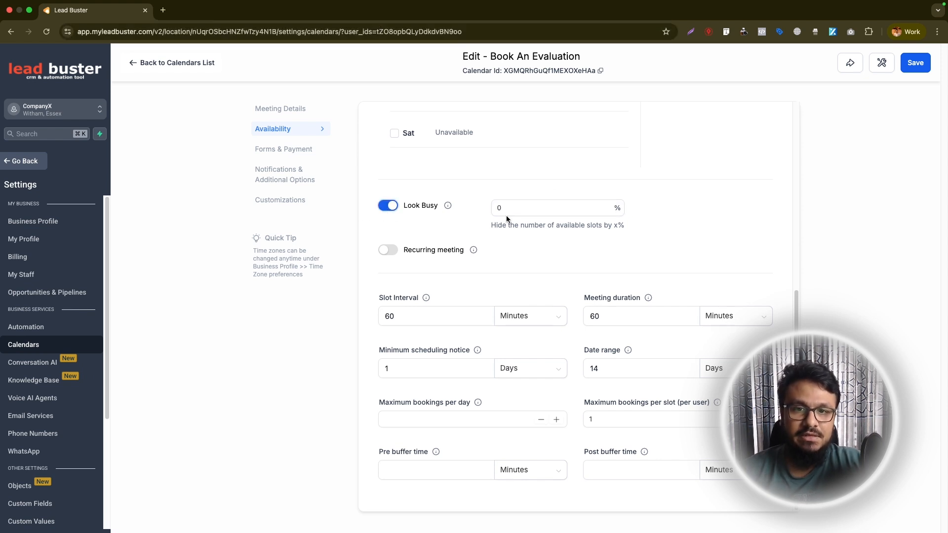
left_click(504, 213)
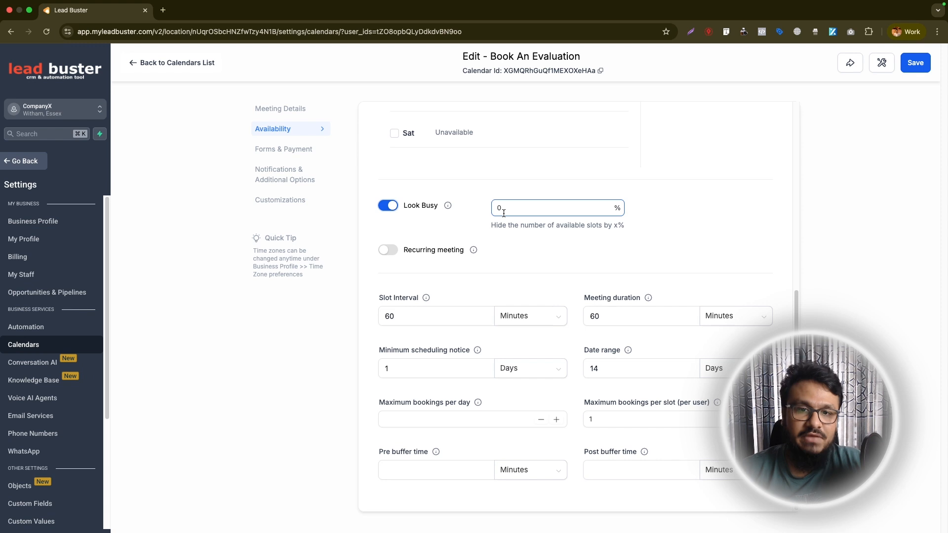
left_click_drag(503, 213, 490, 209)
type("30")
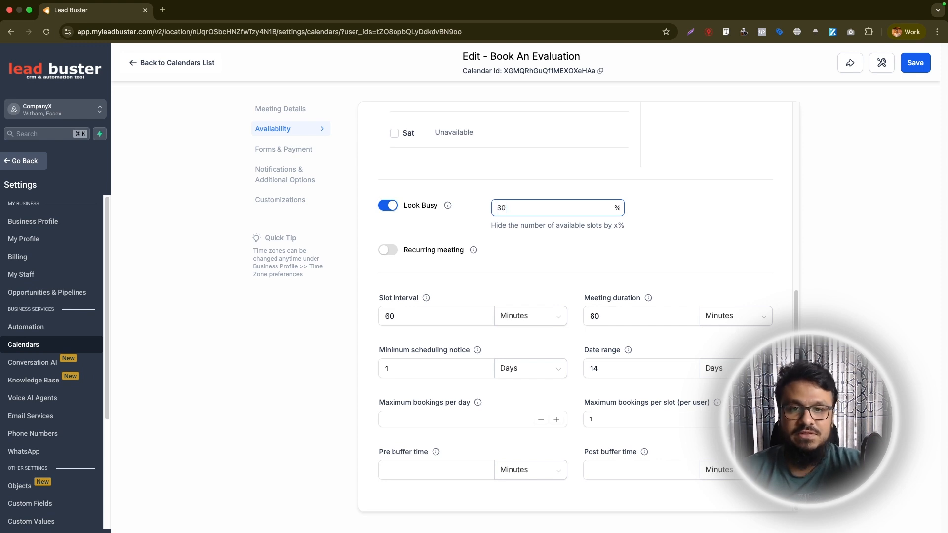
left_click_drag(532, 213, 492, 205)
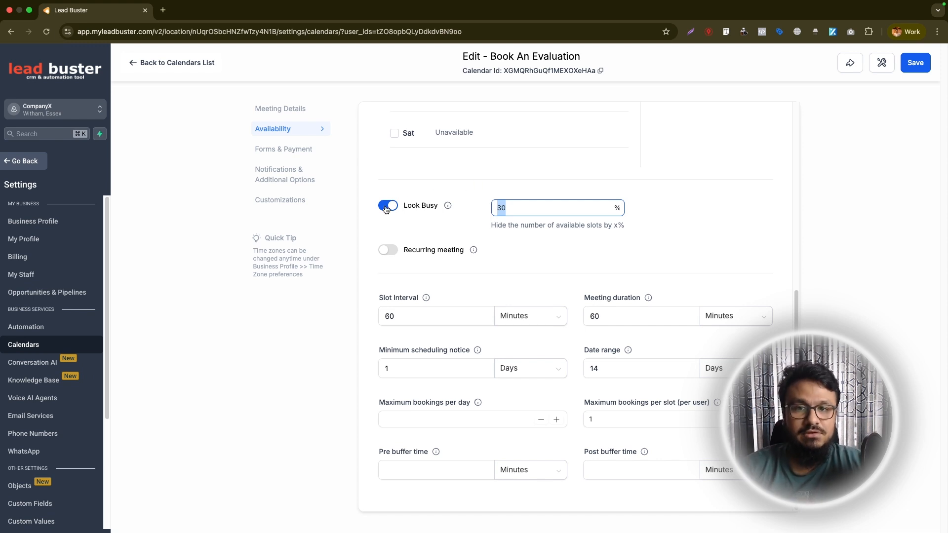
left_click(388, 250)
left_click(654, 184)
scroll(582, 297, "up", 7)
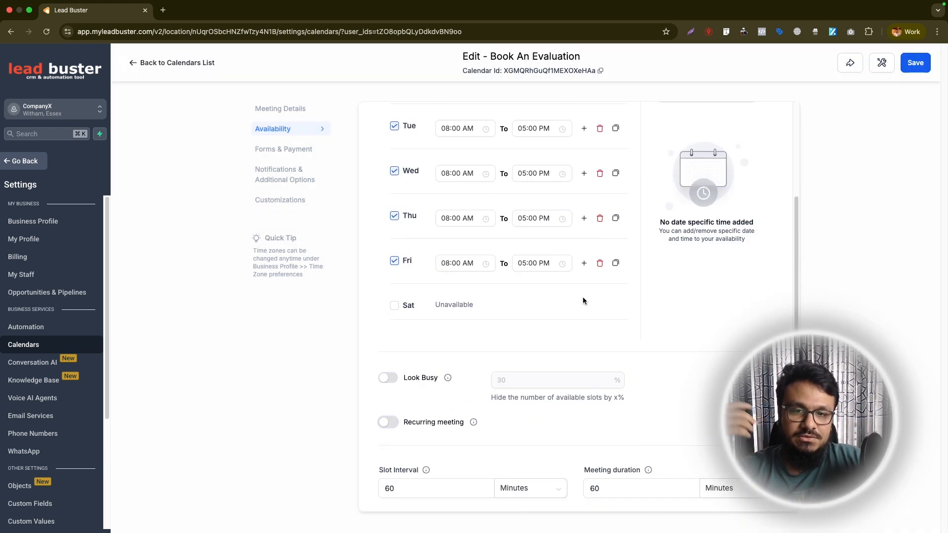
Save the calendar's availability and scheduling settings
scroll(583, 299, "down", 7)
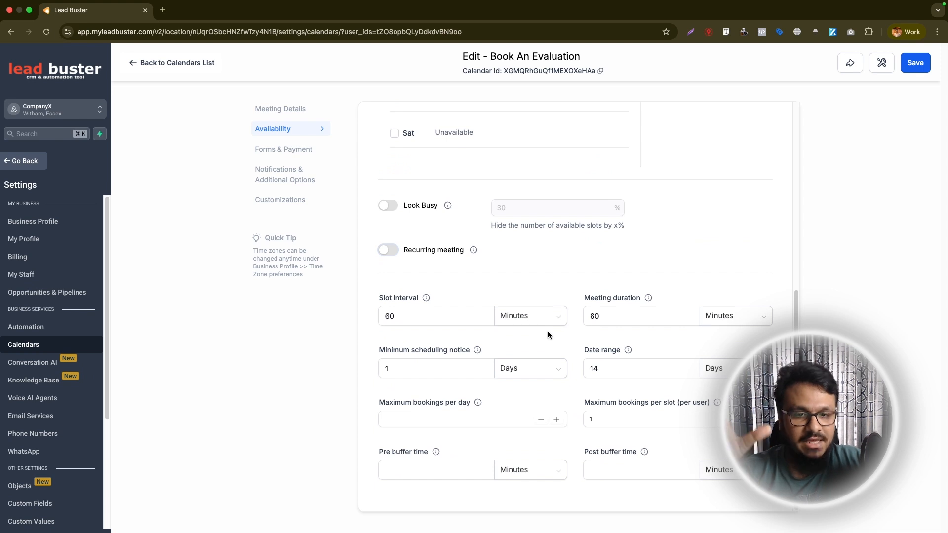
left_click(915, 62)
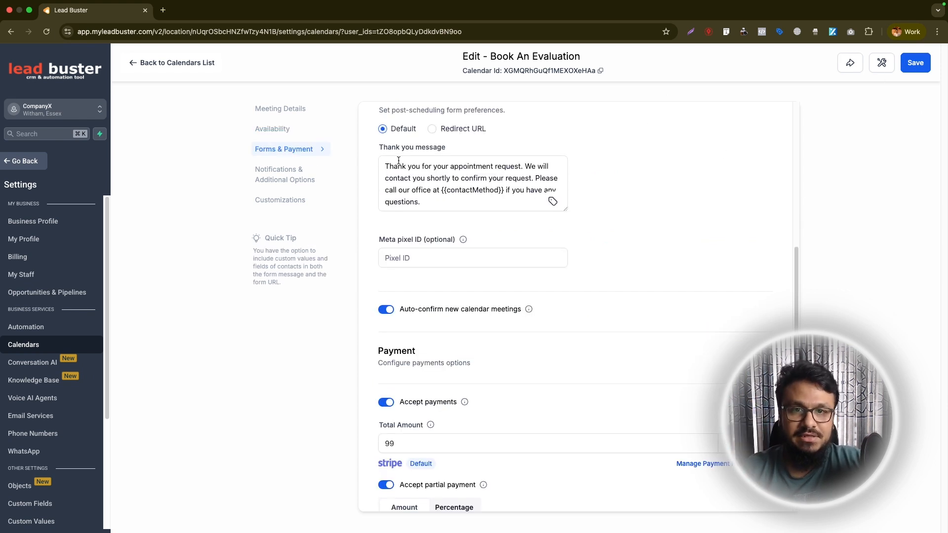
Review the calendar's meeting details, assigned team members and weekly available hours
scroll(426, 273, "up", 10)
left_click(280, 108)
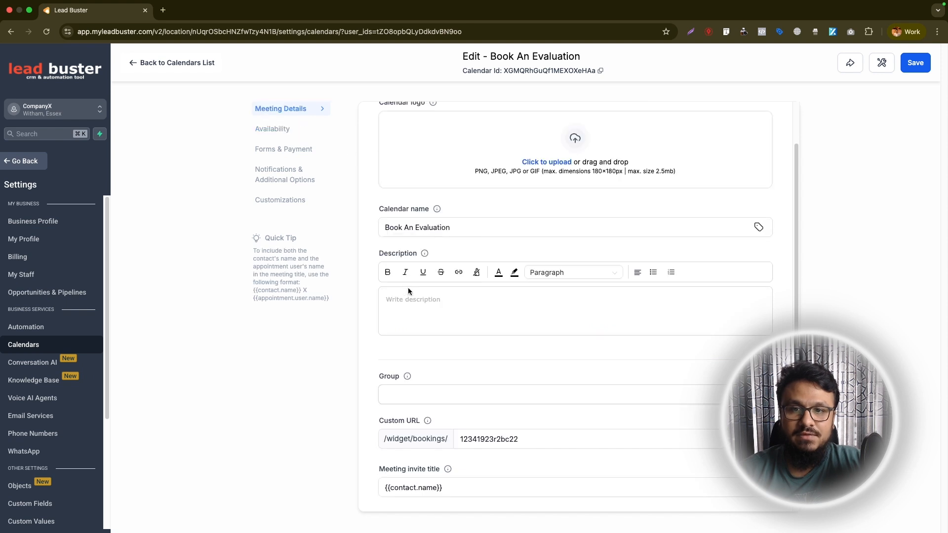
scroll(437, 288, "down", 5)
left_click(418, 337)
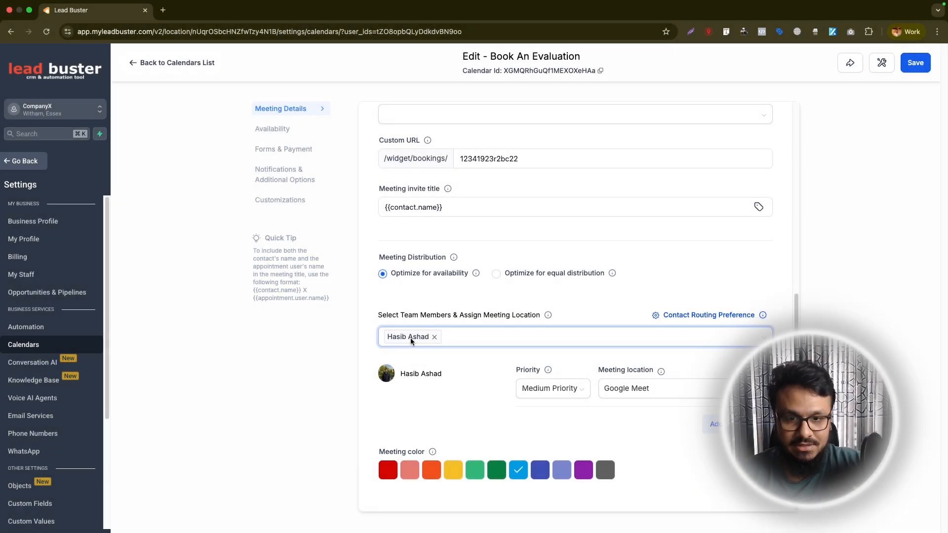
left_click(272, 129)
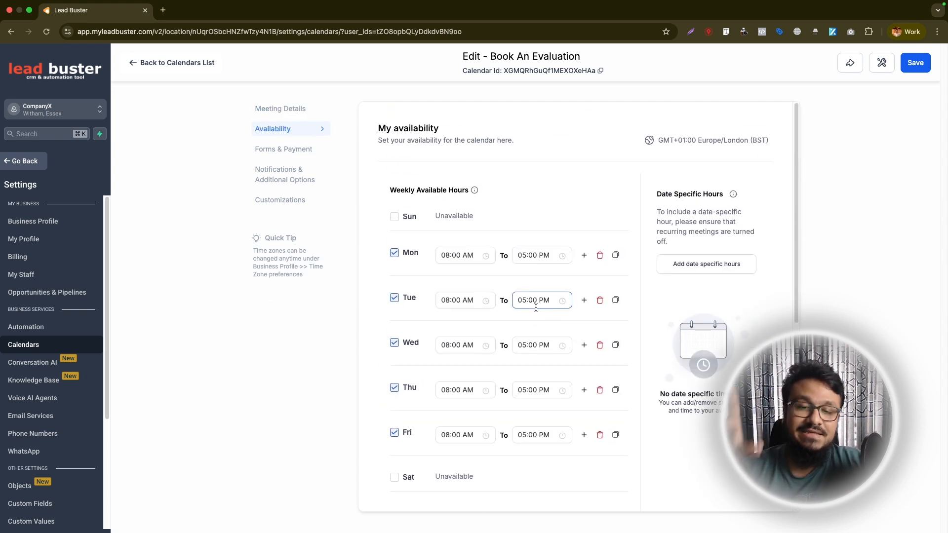
scroll(467, 289, "down", 1)
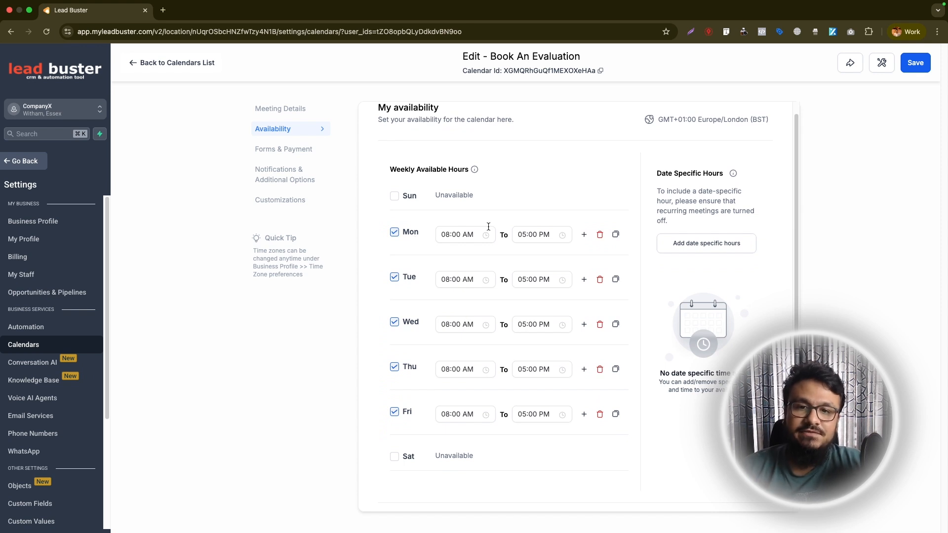
Set the first staff member's user availability to 10:00 AM–02:00 PM for Monday to Friday and save it
left_click(36, 274)
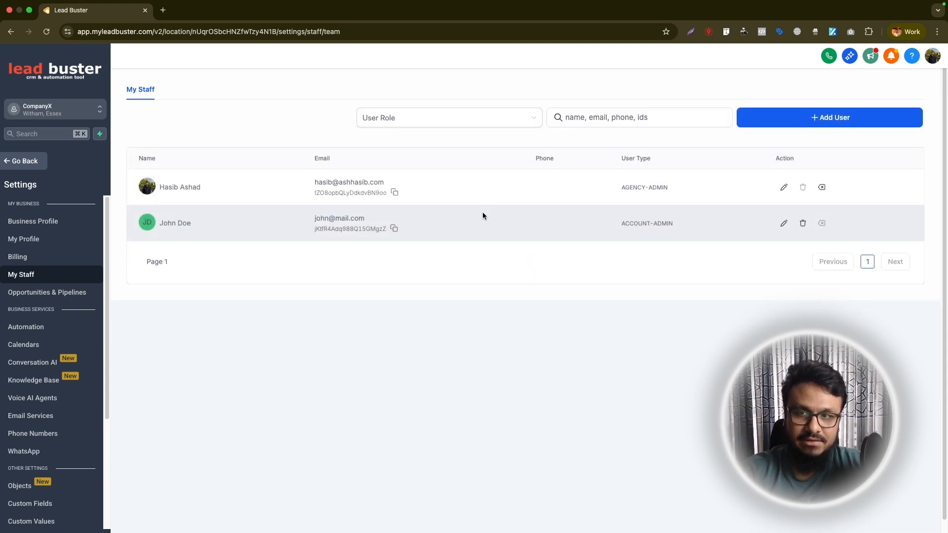
left_click(783, 187)
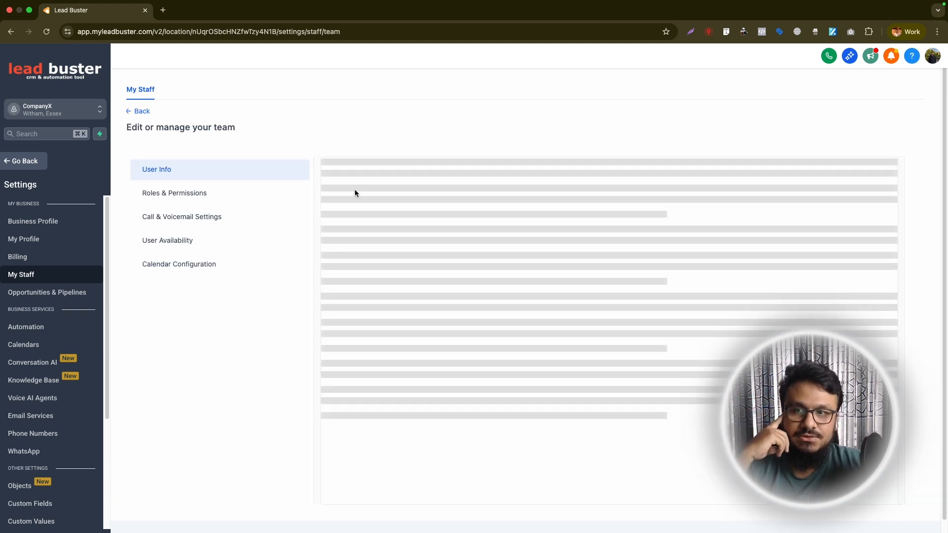
left_click(220, 241)
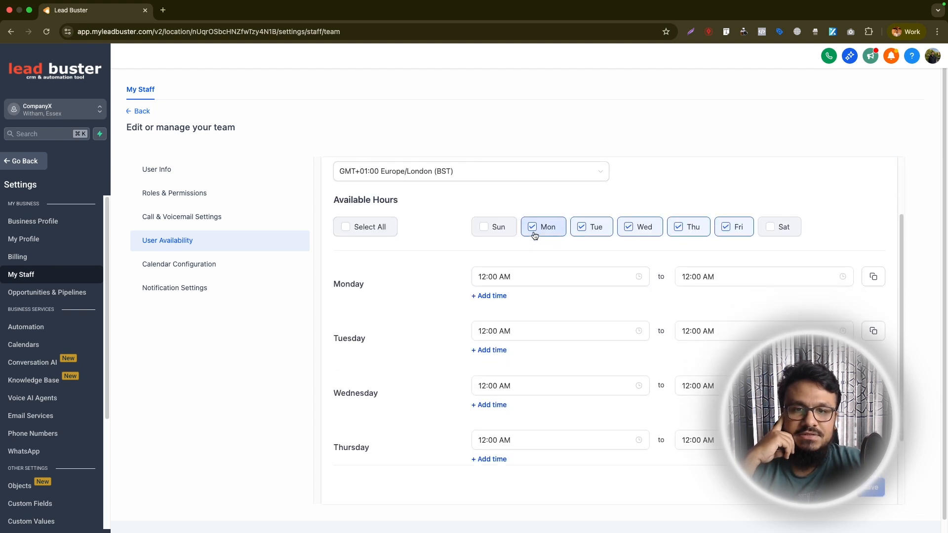
left_click(723, 276)
left_click(527, 279)
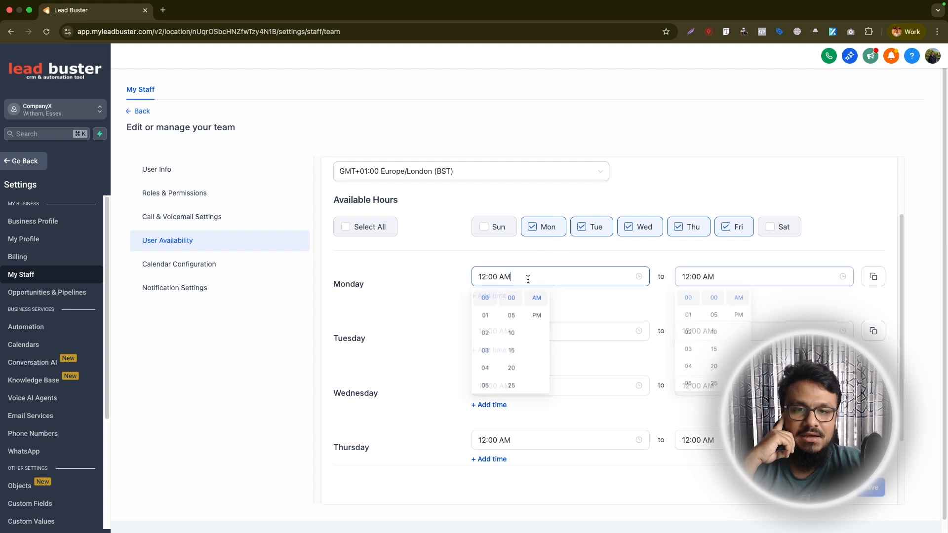
scroll(493, 354, "down", 5)
left_click(486, 308)
left_click(684, 276)
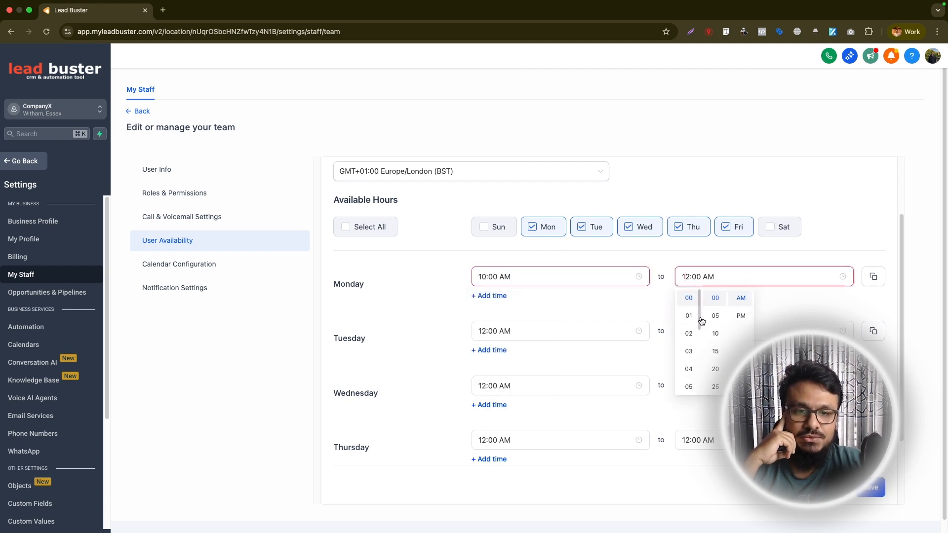
left_click(688, 333)
left_click(741, 315)
left_click(873, 276)
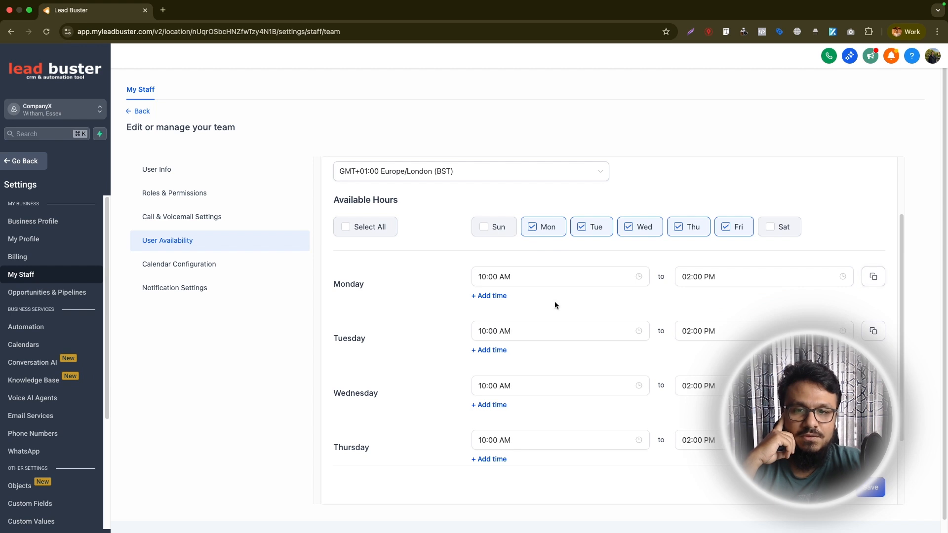
scroll(555, 305, "down", 2)
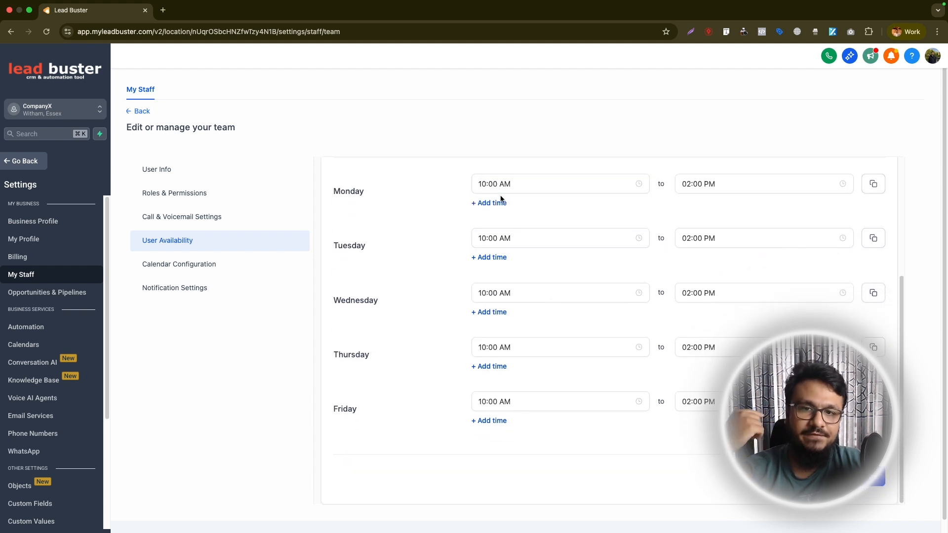
left_click(883, 477)
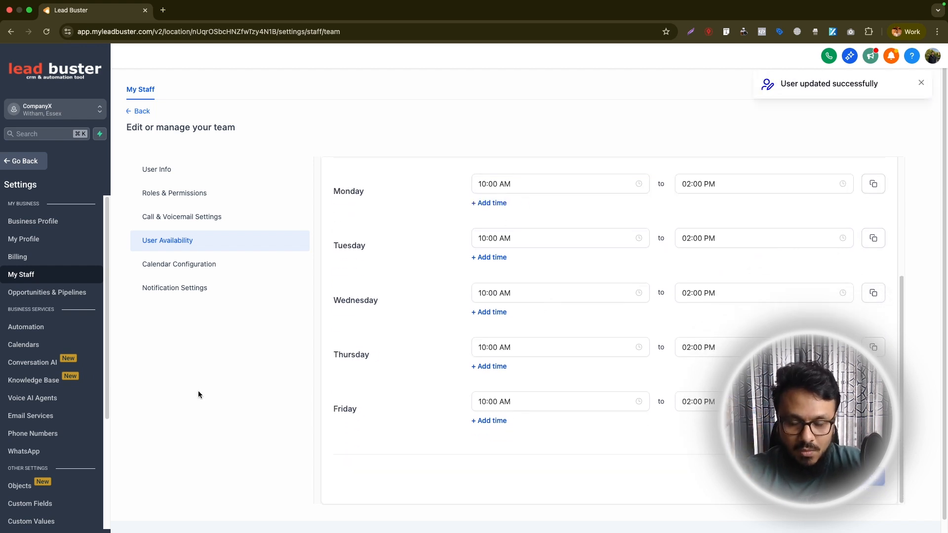
Return to the calendars list, copy the Book An Evaluation booking link and open it in a new tab
scroll(381, 225, "up", 4)
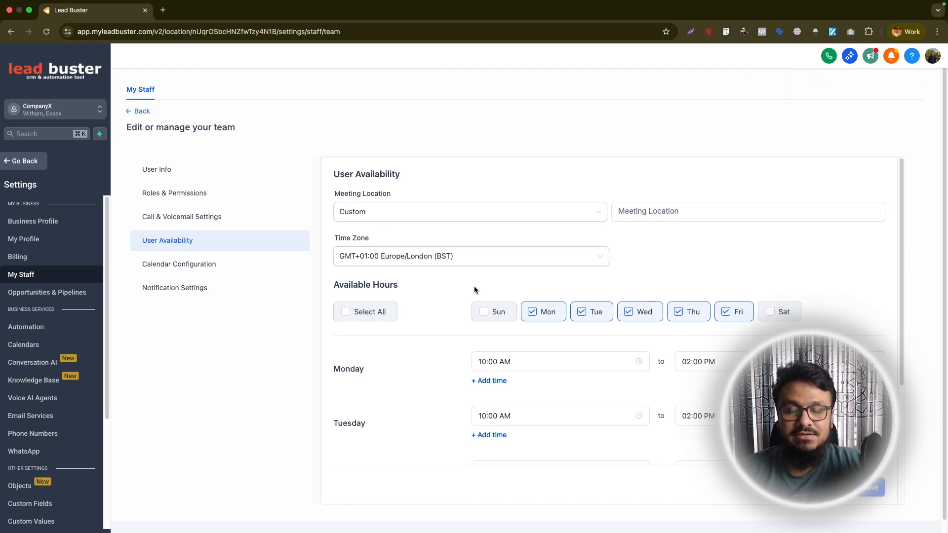
left_click(142, 112)
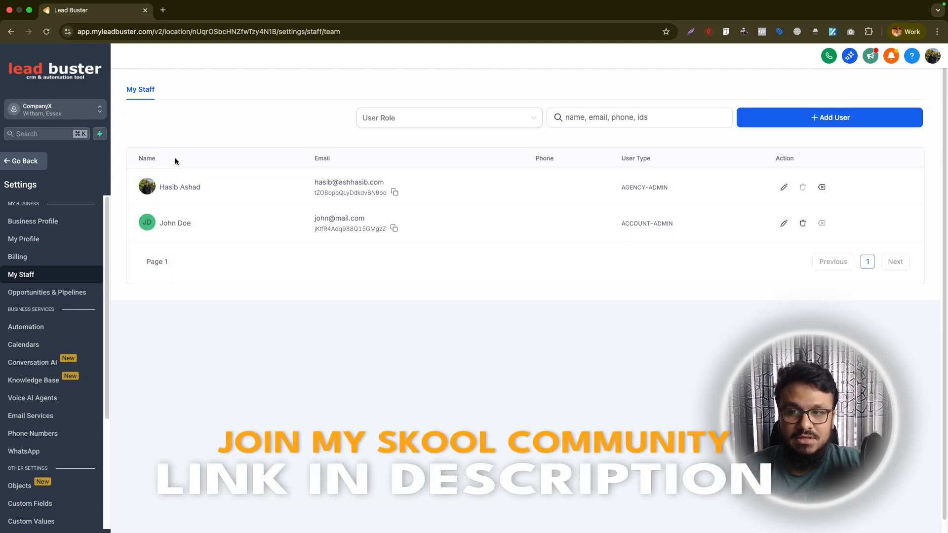
left_click(39, 345)
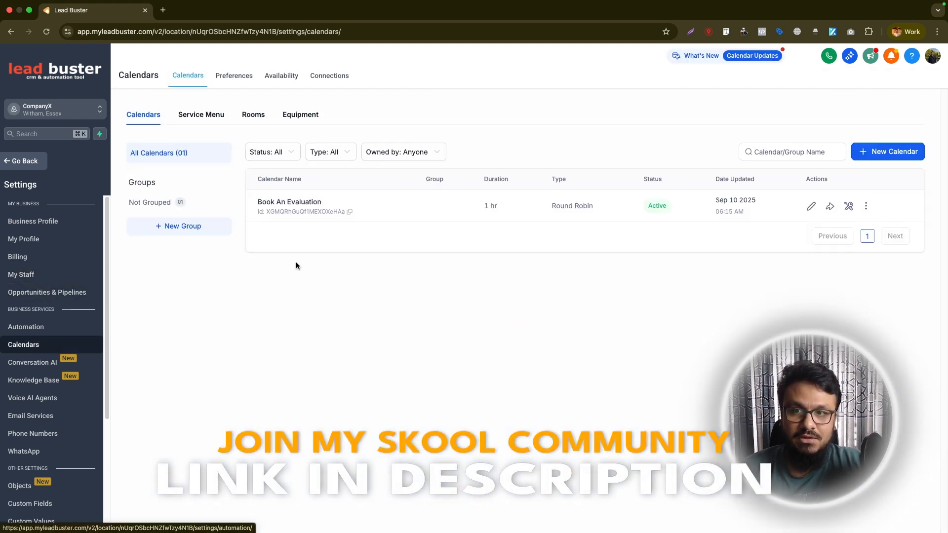
left_click(828, 209)
left_click(617, 304)
left_click(162, 11)
key("super+v")
key("Return")
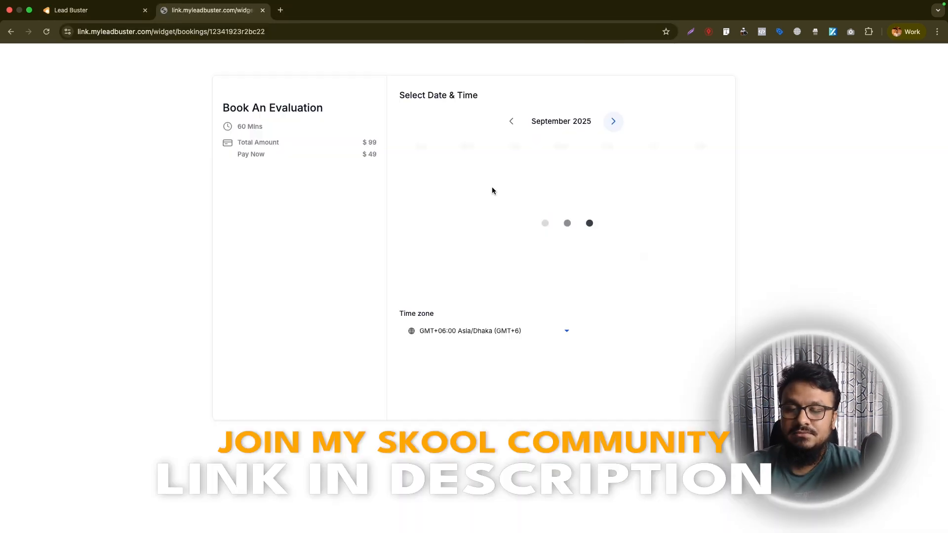
Switch the booking page's time zone to Europe/London to check the offered slots
left_click(465, 331)
type("klo")
key("BackSpace")
key("BackSpace")
key("BackSpace")
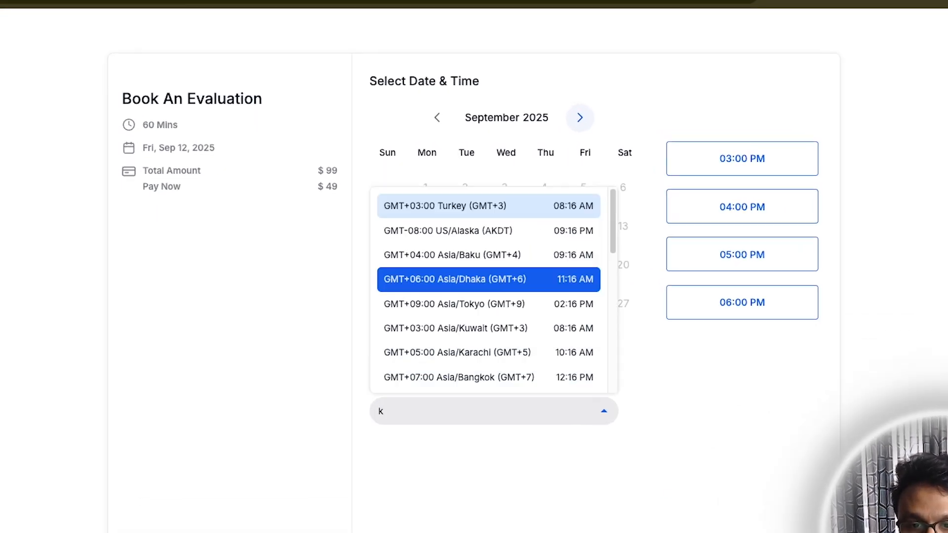
type("lon")
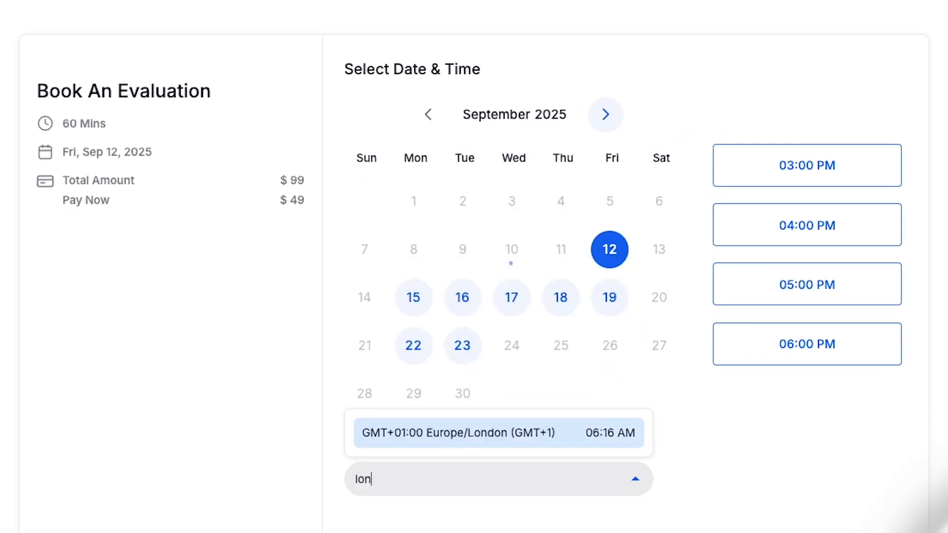
left_click(532, 439)
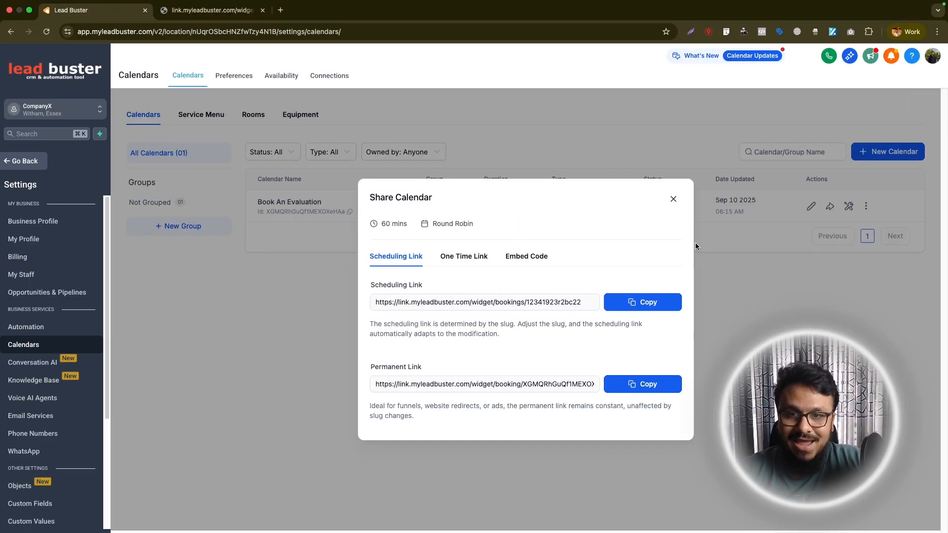
Reopen the calendar editor and add the second staff member to the selected team members
left_click(673, 199)
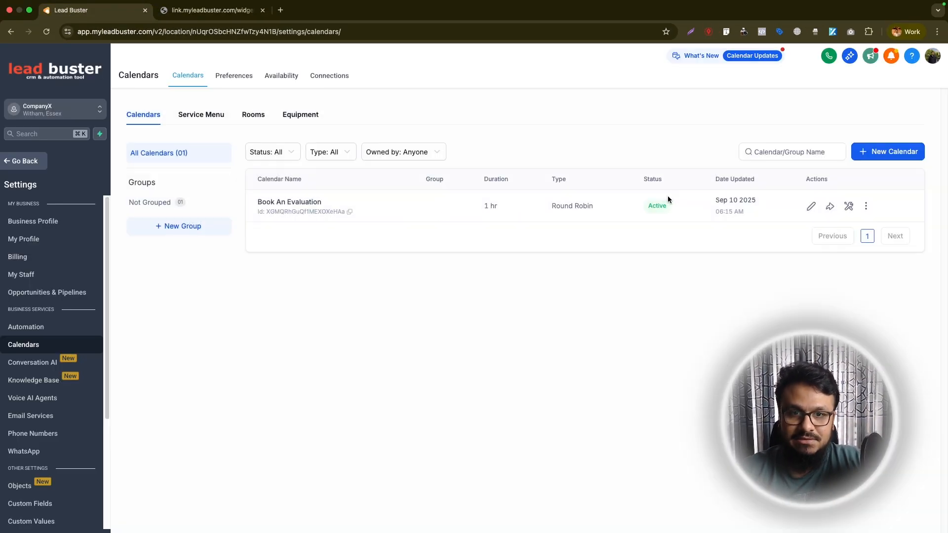
left_click(810, 206)
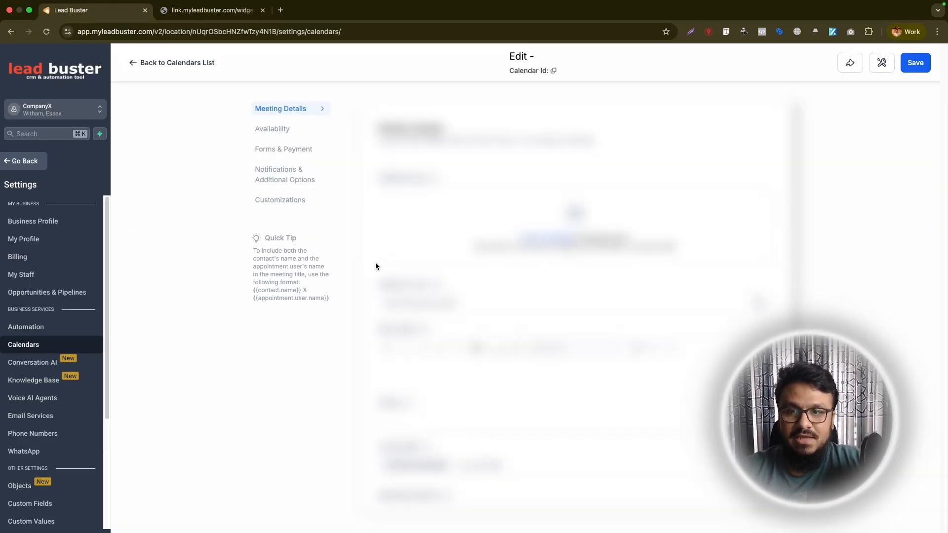
left_click(287, 133)
left_click(277, 110)
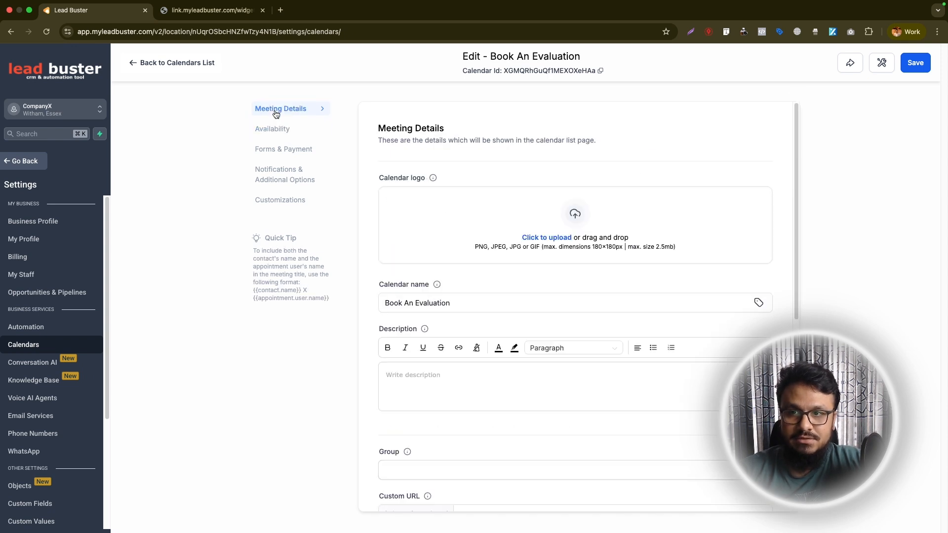
scroll(391, 385, "down", 5)
scroll(391, 396, "down", 2)
left_click(444, 351)
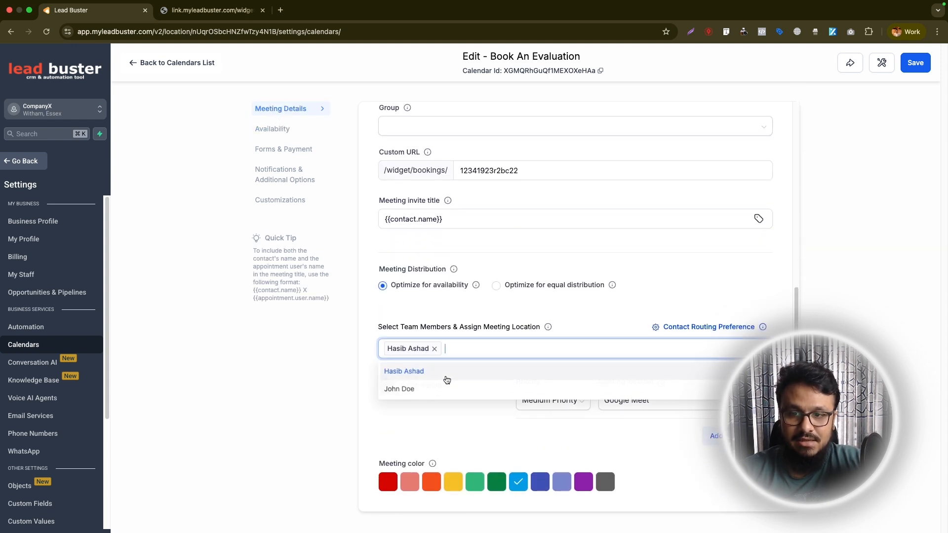
left_click(425, 390)
Set the second staff member's user availability to 08:00 AM–10:00 AM for Monday to Friday and save it
left_click(272, 129)
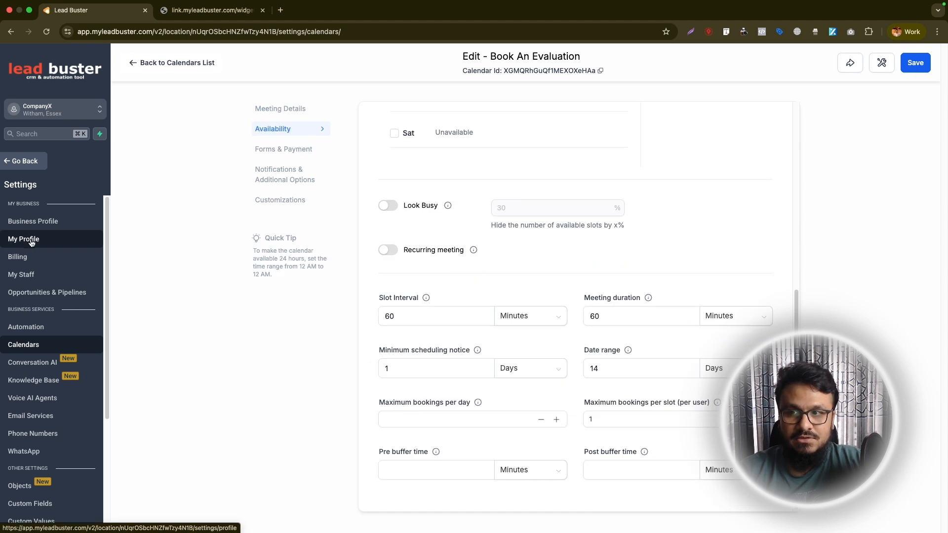
left_click(26, 274)
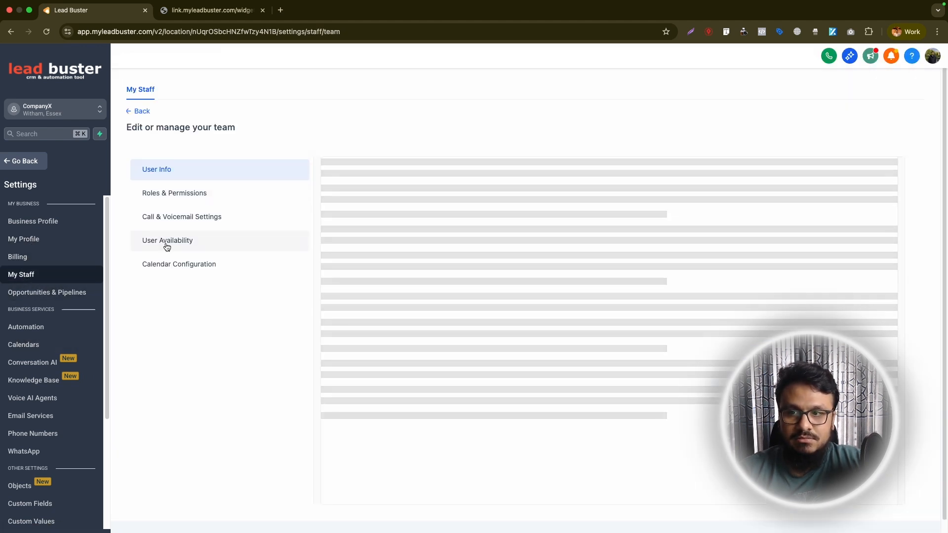
left_click(166, 244)
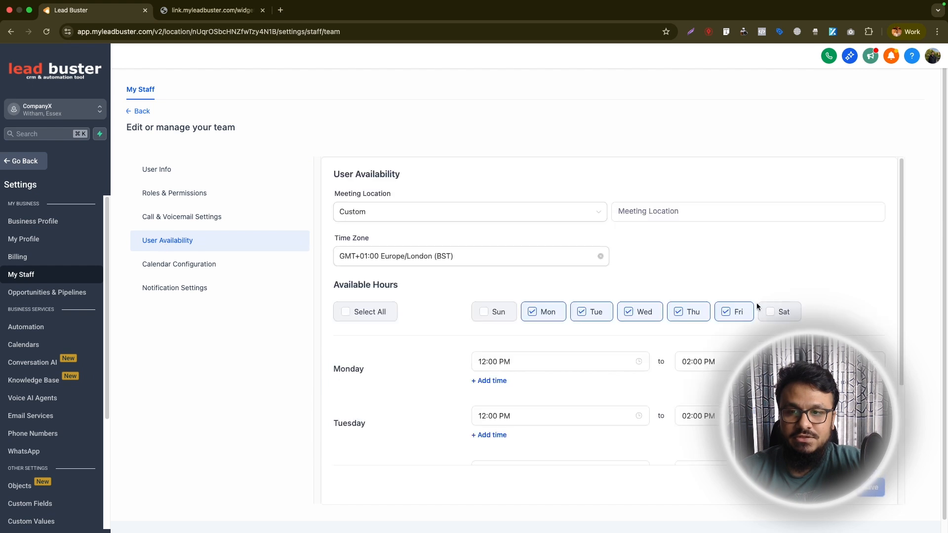
left_click(509, 361)
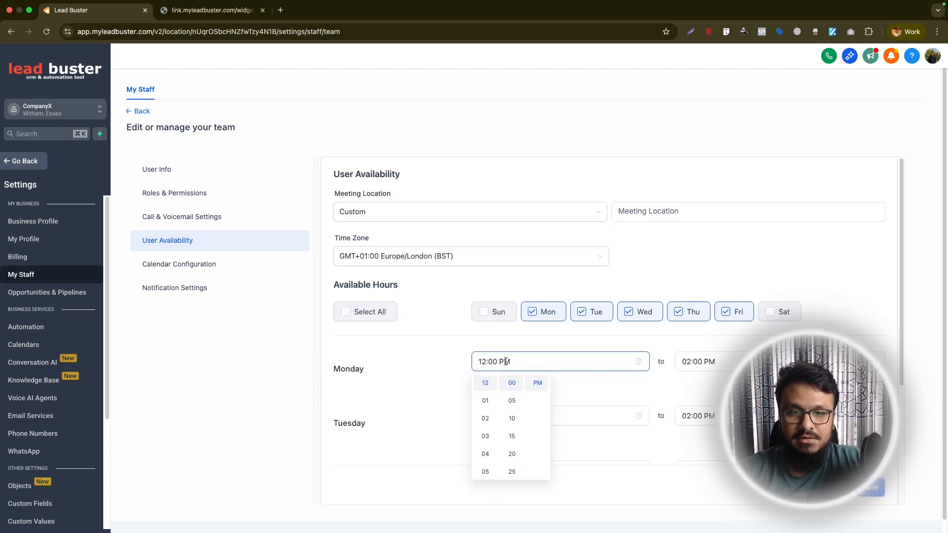
scroll(482, 434, "down", 4)
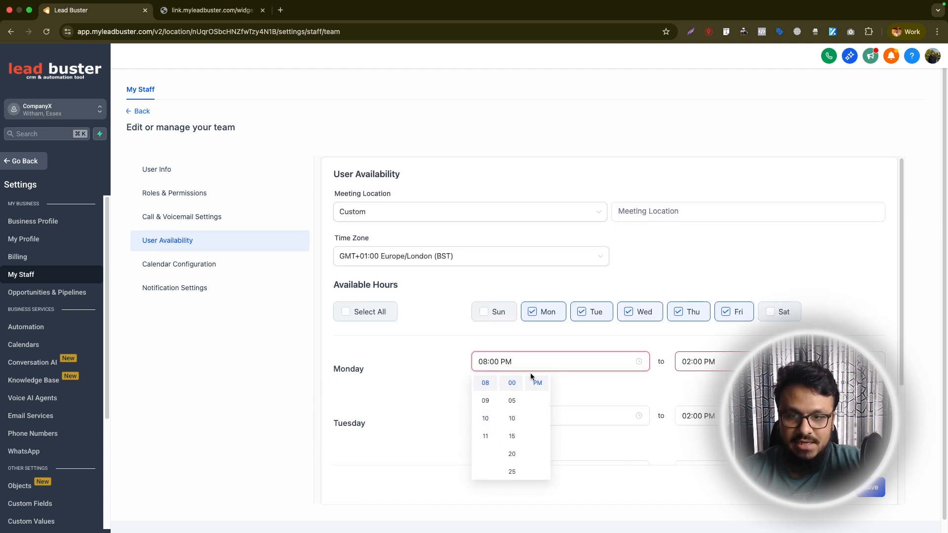
scroll(536, 387, "up", 1)
left_click(697, 361)
scroll(687, 464, "down", 2)
left_click(687, 473)
scroll(740, 385, "up", 1)
left_click(740, 383)
left_click(872, 361)
scroll(513, 404, "down", 3)
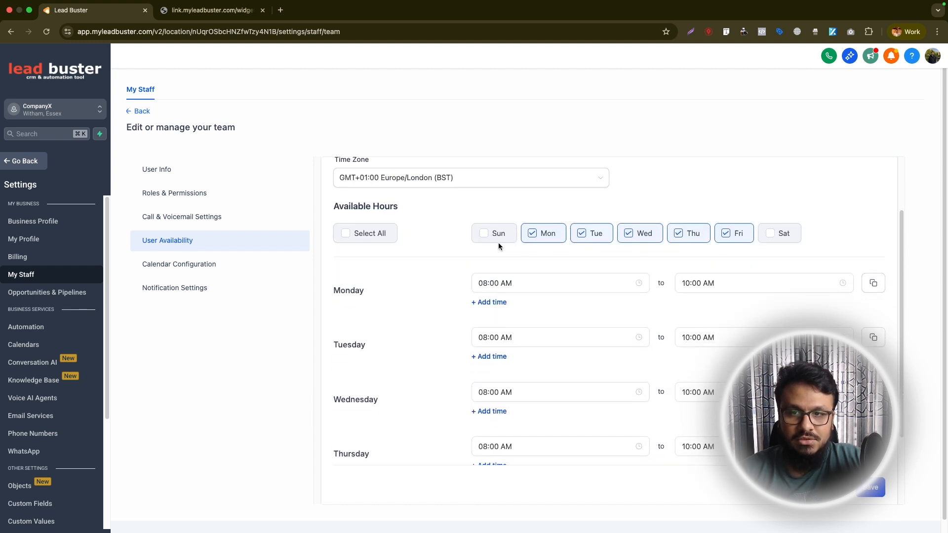
scroll(497, 246, "down", 4)
left_click(875, 481)
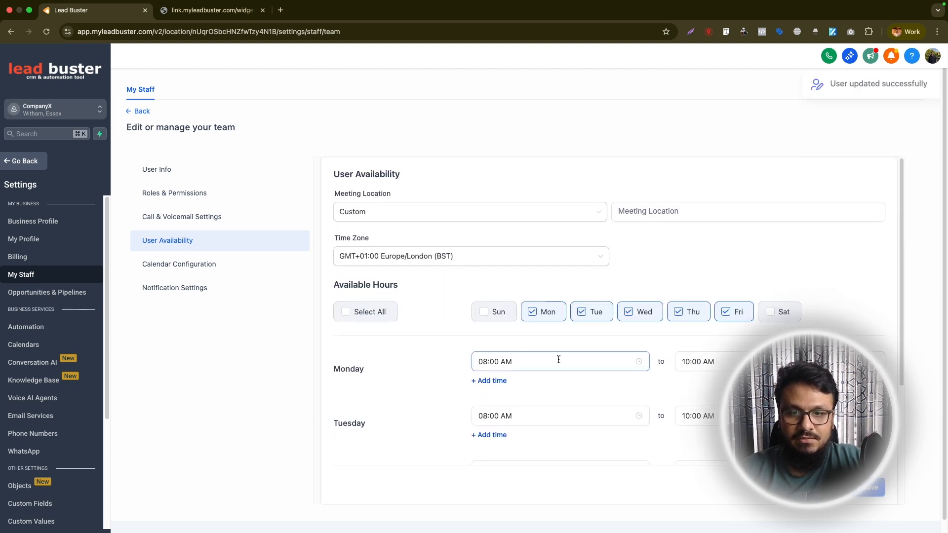
Reload the booking page and reselect the Europe/London time zone to check the offered slots
left_click(212, 10)
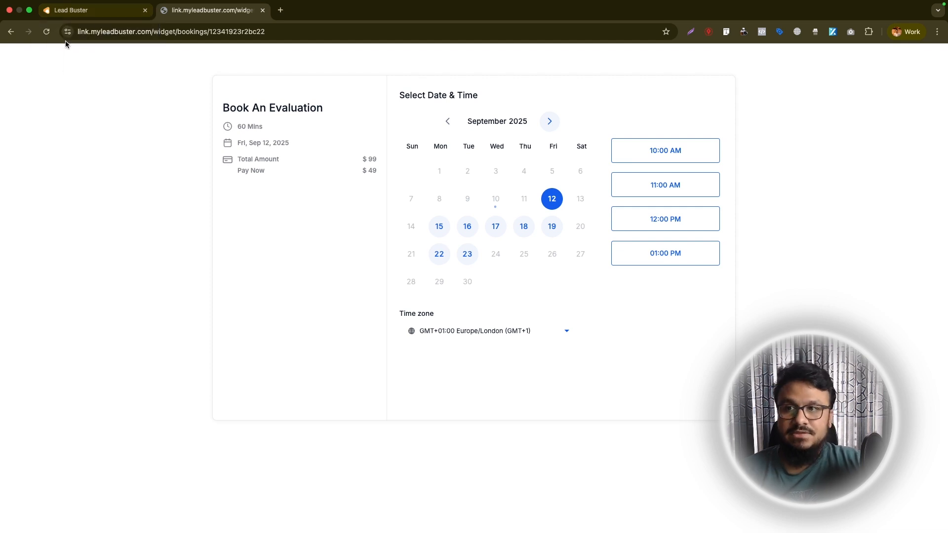
left_click(52, 36)
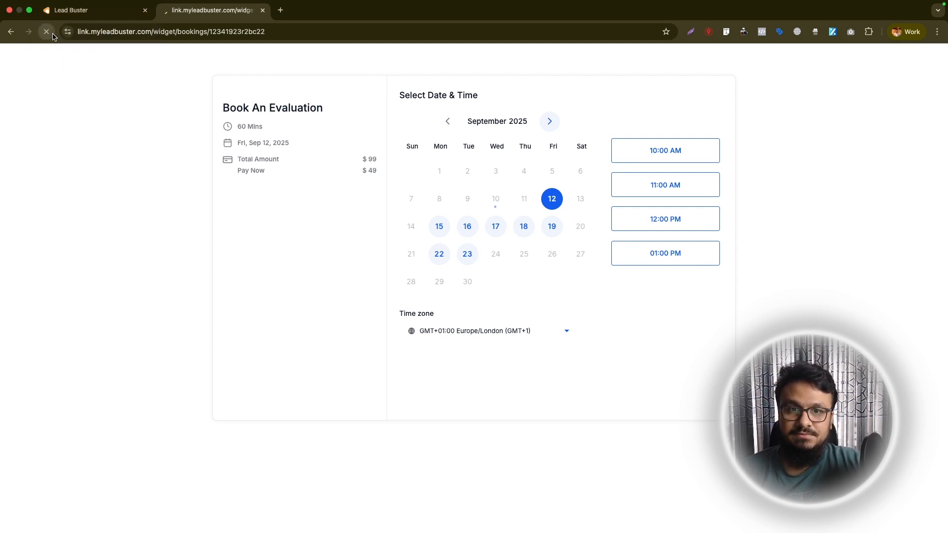
left_click(478, 332)
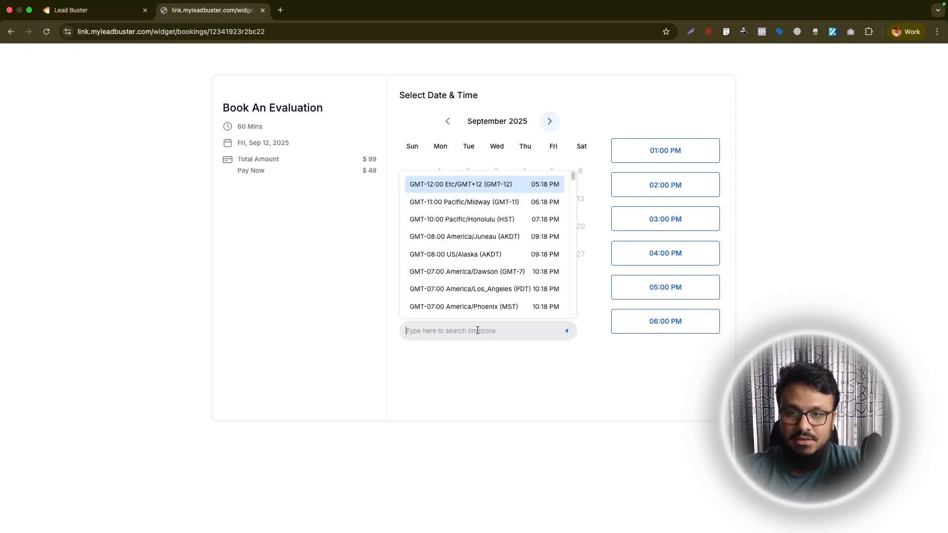
type("lon")
left_click(487, 304)
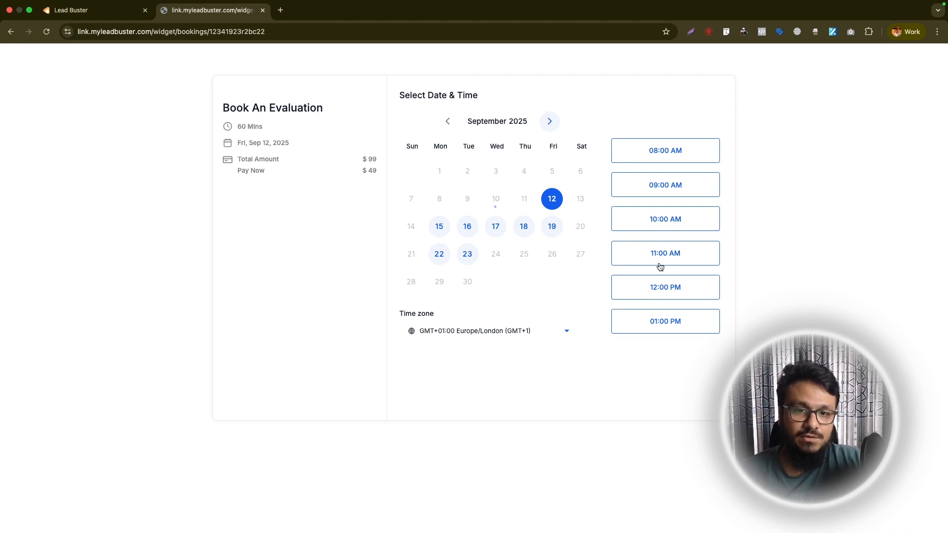
Change the second staff member's weekday availability end time to 05:00 PM
key("ctrl+Tab")
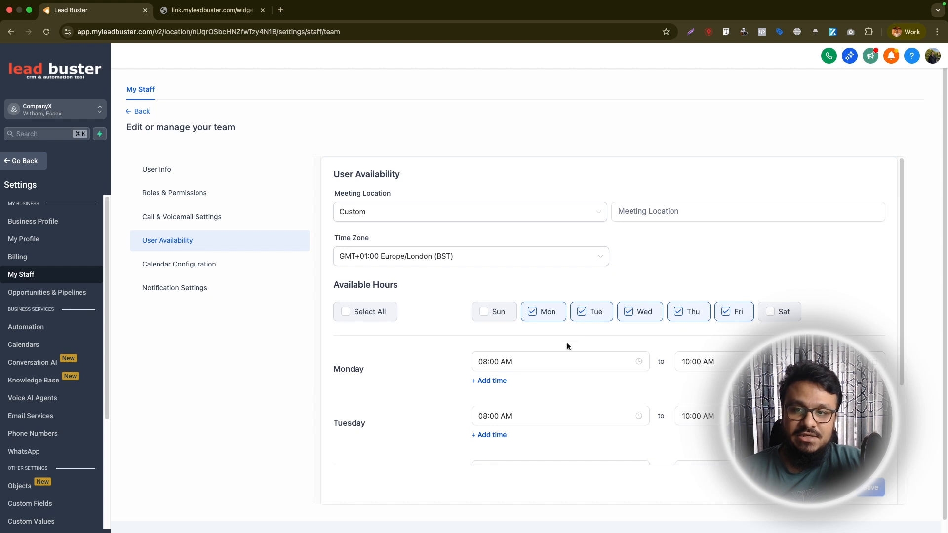
scroll(567, 343, "down", 1)
left_click(696, 345)
left_click(741, 385)
scroll(690, 388, "up", 2)
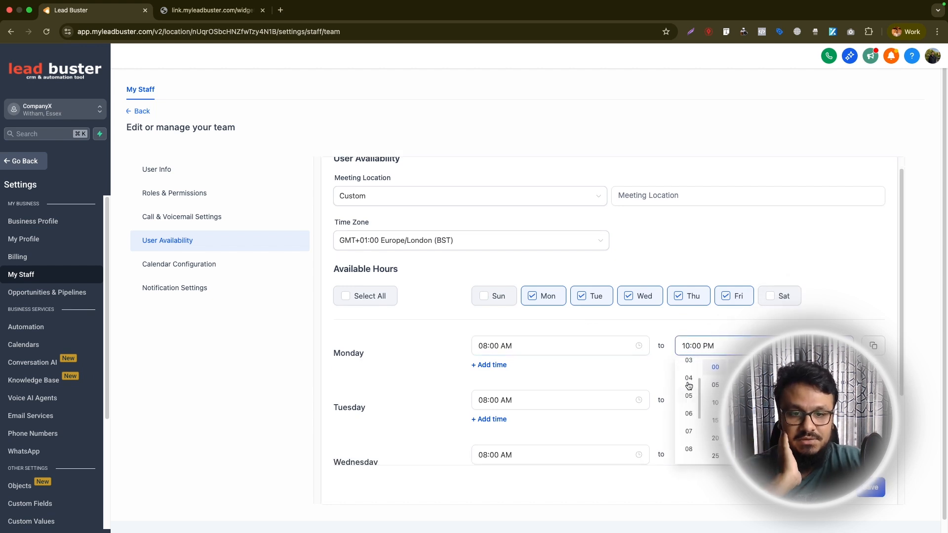
left_click(688, 398)
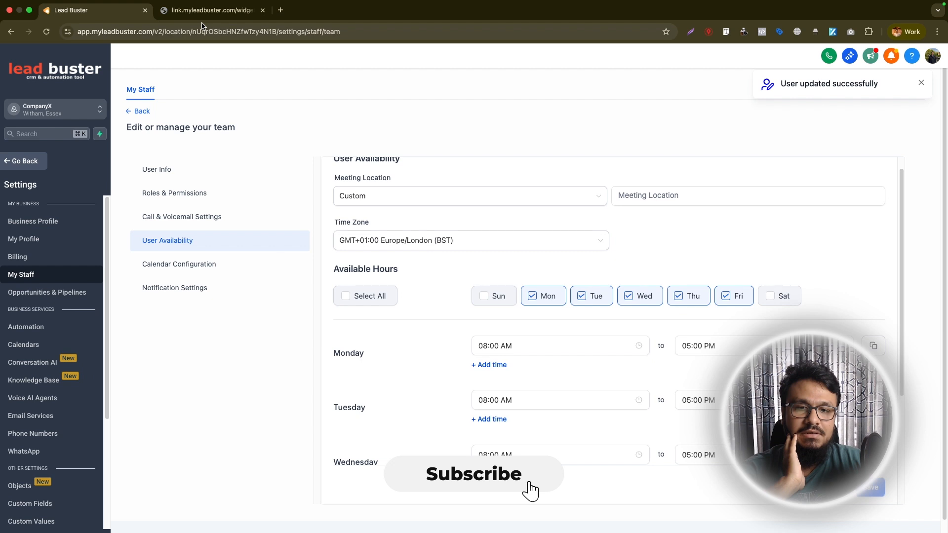
Reload the booking page and review the available time slots in the Europe/London time zone
left_click(202, 12)
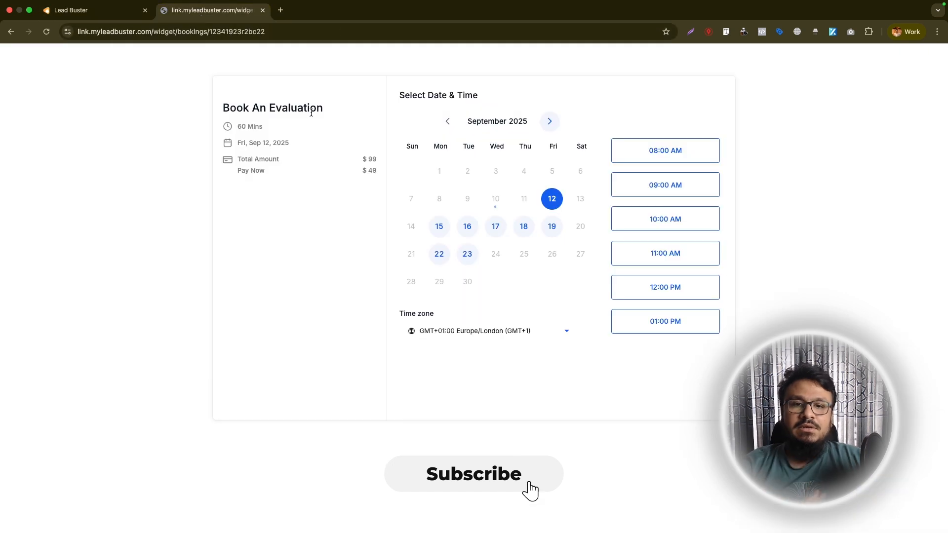
left_click(46, 31)
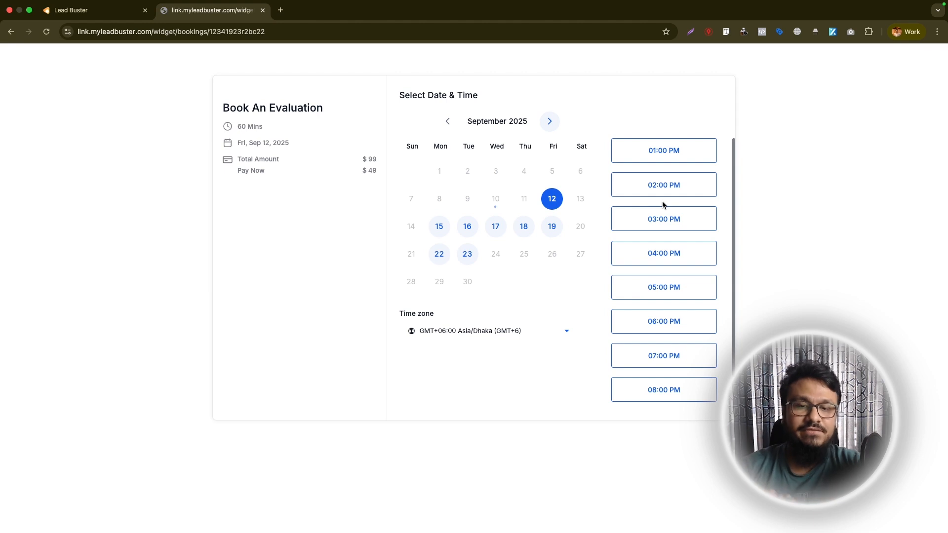
scroll(675, 277, "down", 1)
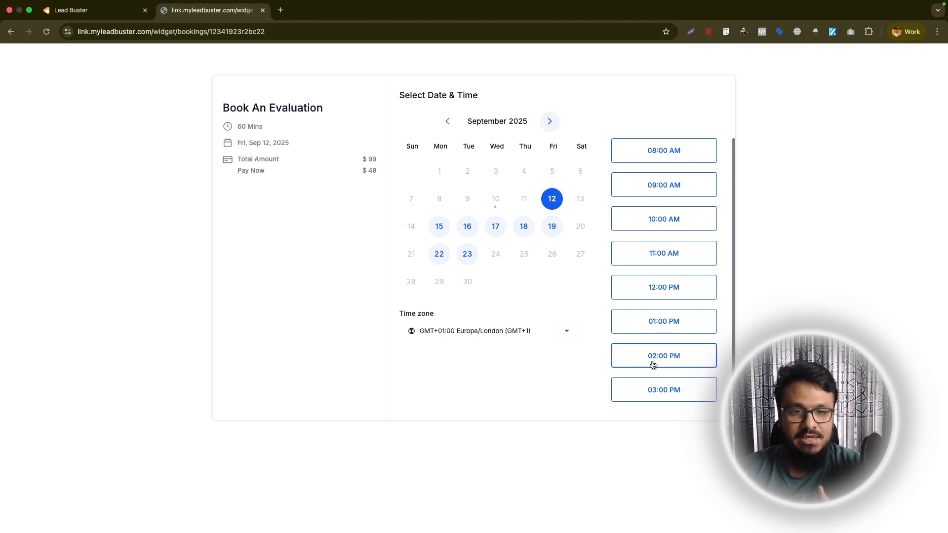
scroll(653, 365, "down", 1)
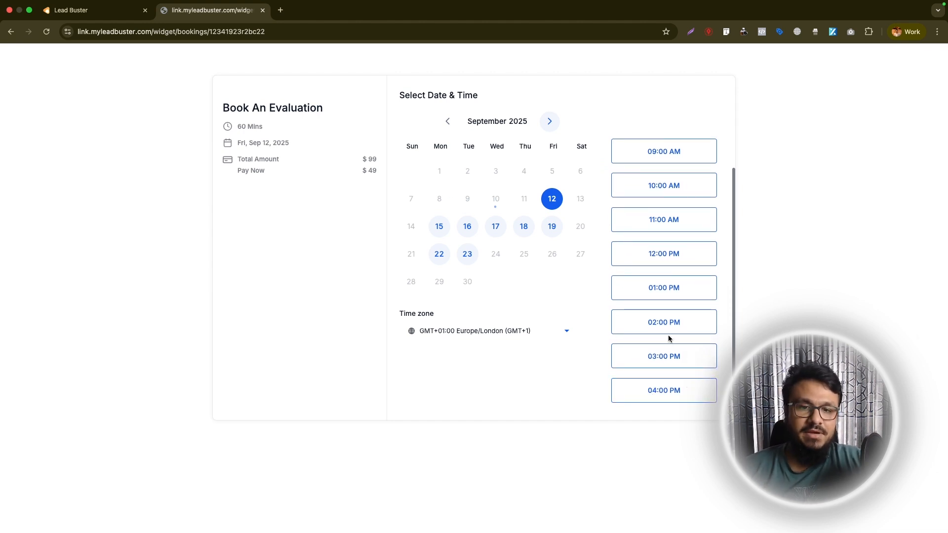
scroll(674, 251, "up", 1)
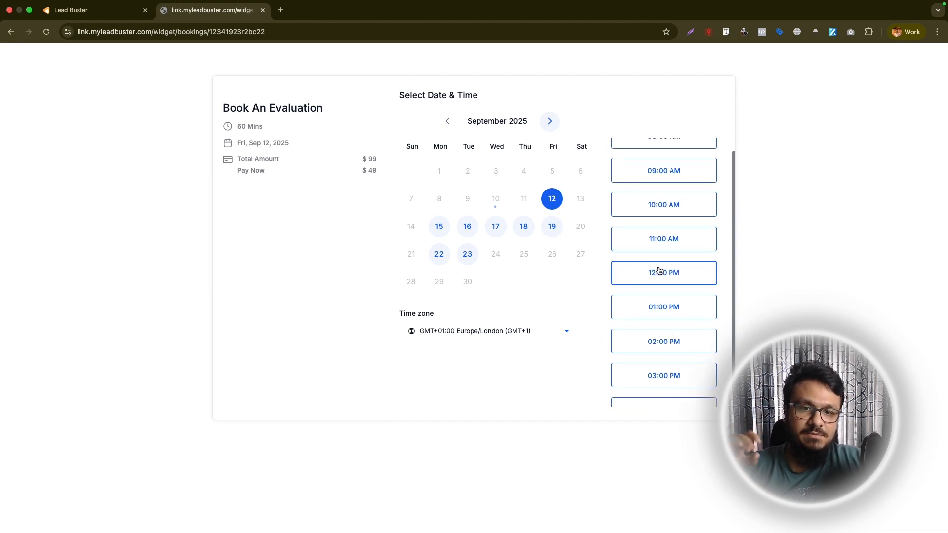
scroll(681, 374, "down", 1)
scroll(675, 385, "up", 2)
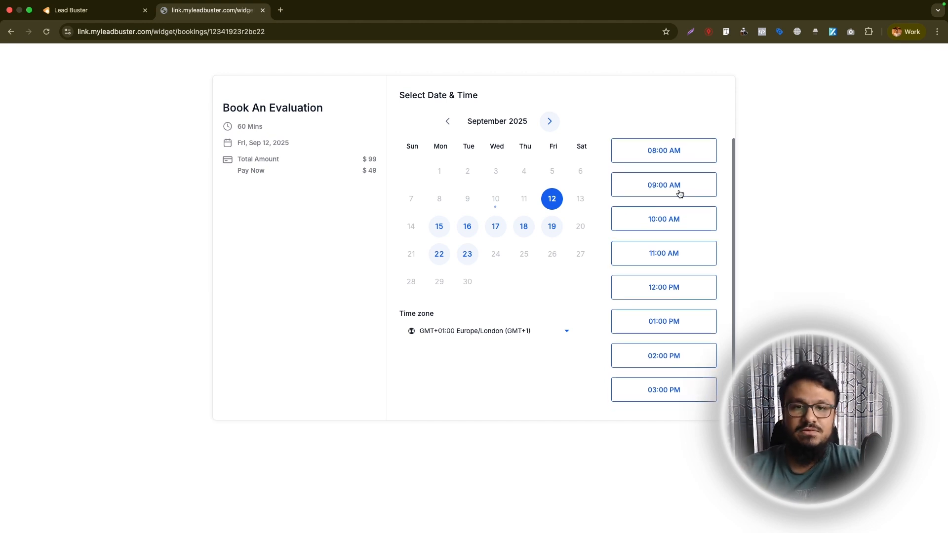
Open the Book An Evaluation calendar editor and review its availability settings
key("ctrl+shift+Tab")
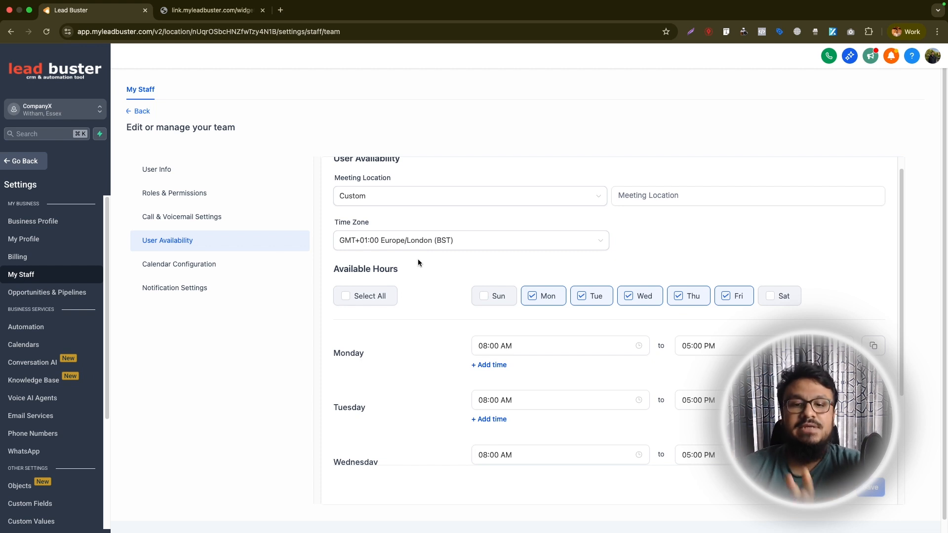
left_click(26, 345)
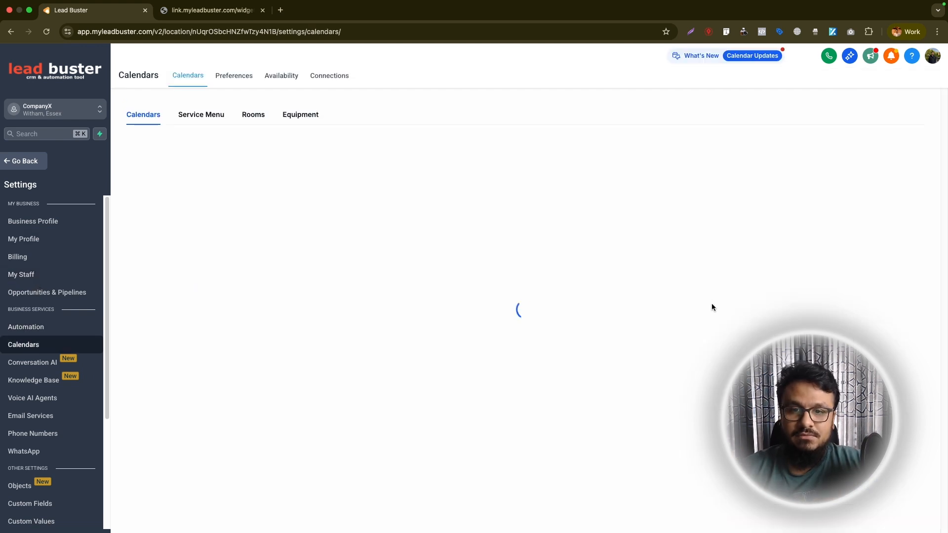
left_click(810, 206)
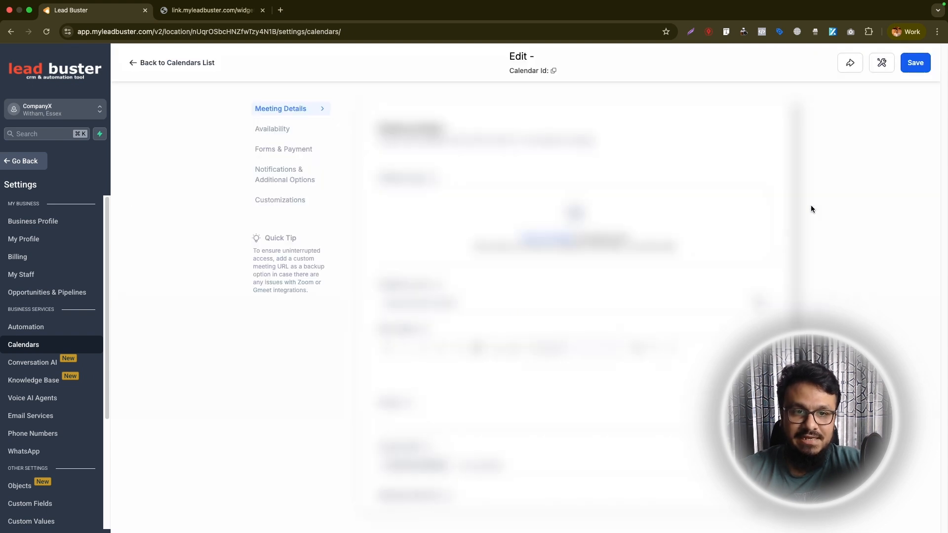
scroll(464, 281, "down", 10)
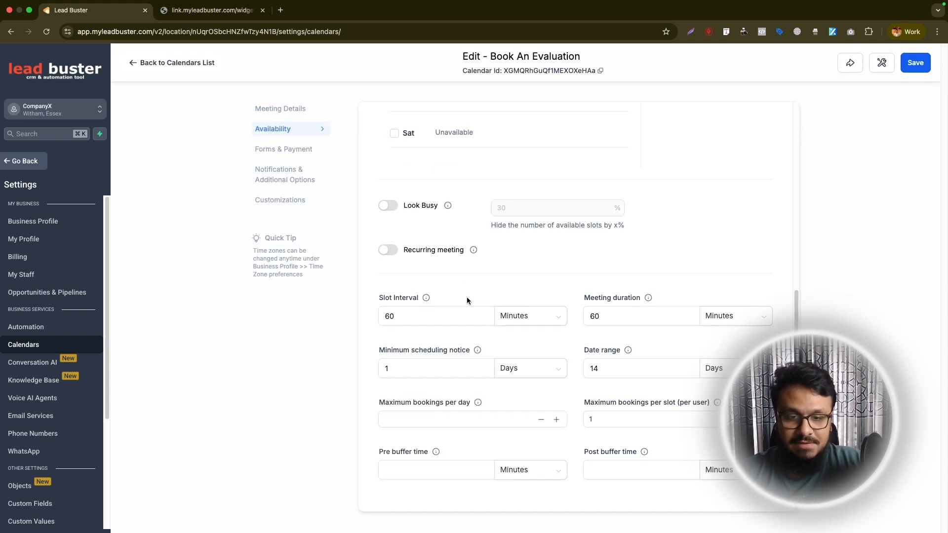
scroll(577, 343, "up", 7)
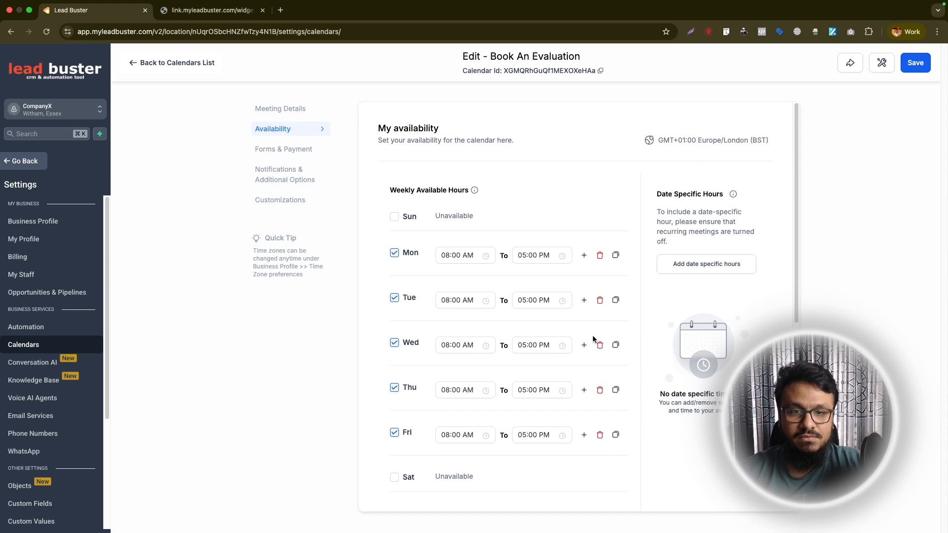